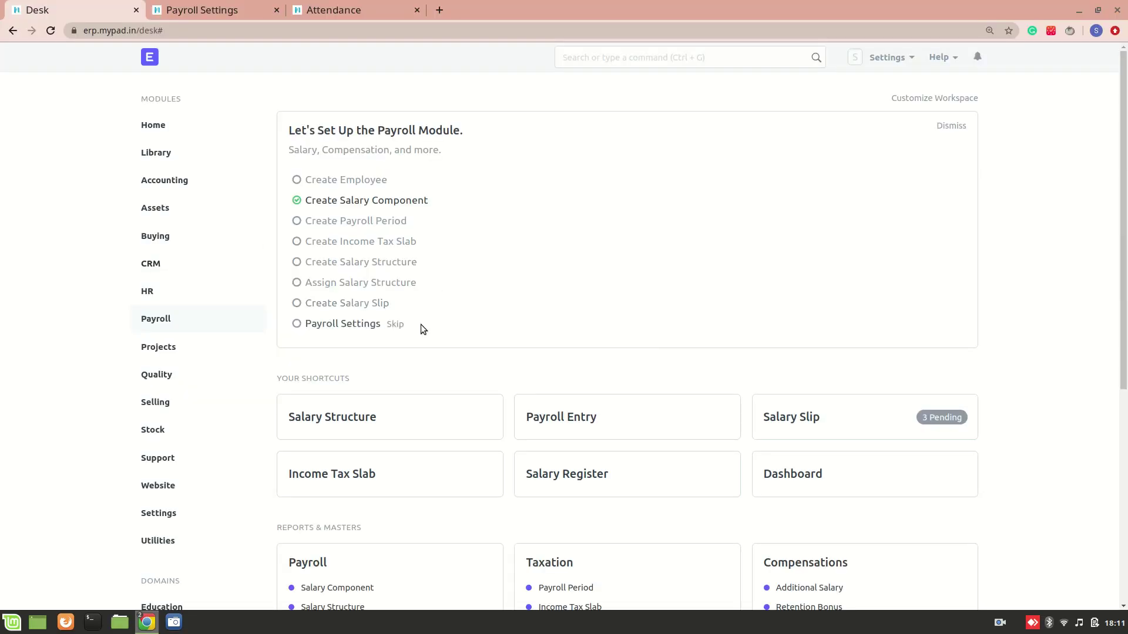
Open 'Salary Structure ( general components)' and review its In Hand, HRA and Provident Fund rows
{"action": "scroll", "coordinate": [421, 326], "scroll_direction": "down", "scroll_amount": 3}
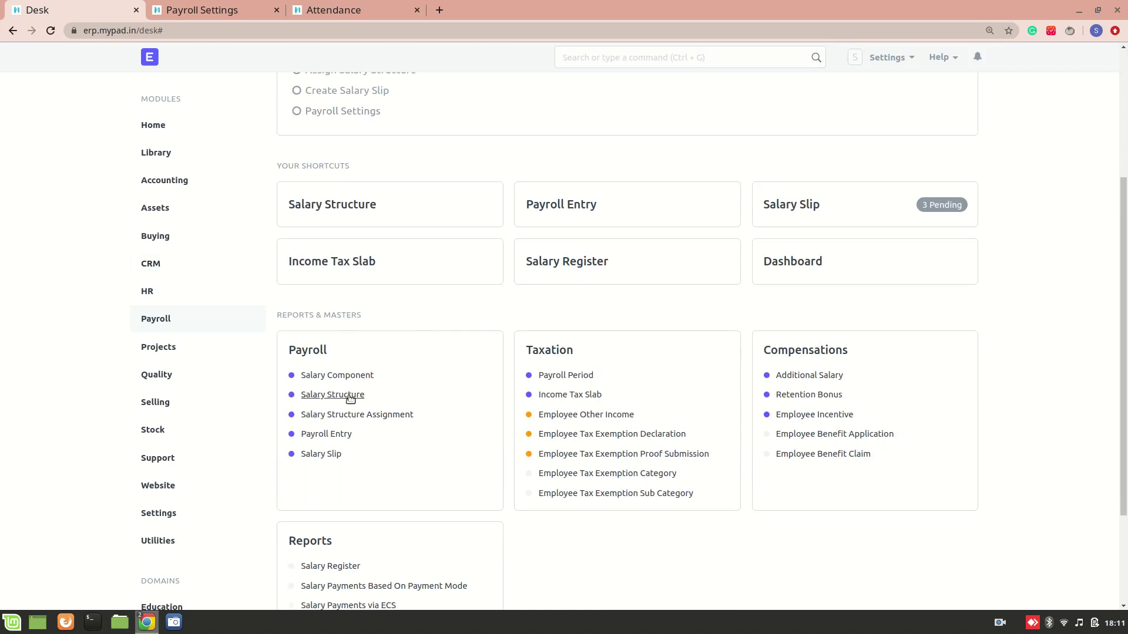
{"action": "scroll", "coordinate": [341, 396], "scroll_direction": "down", "scroll_amount": 2}
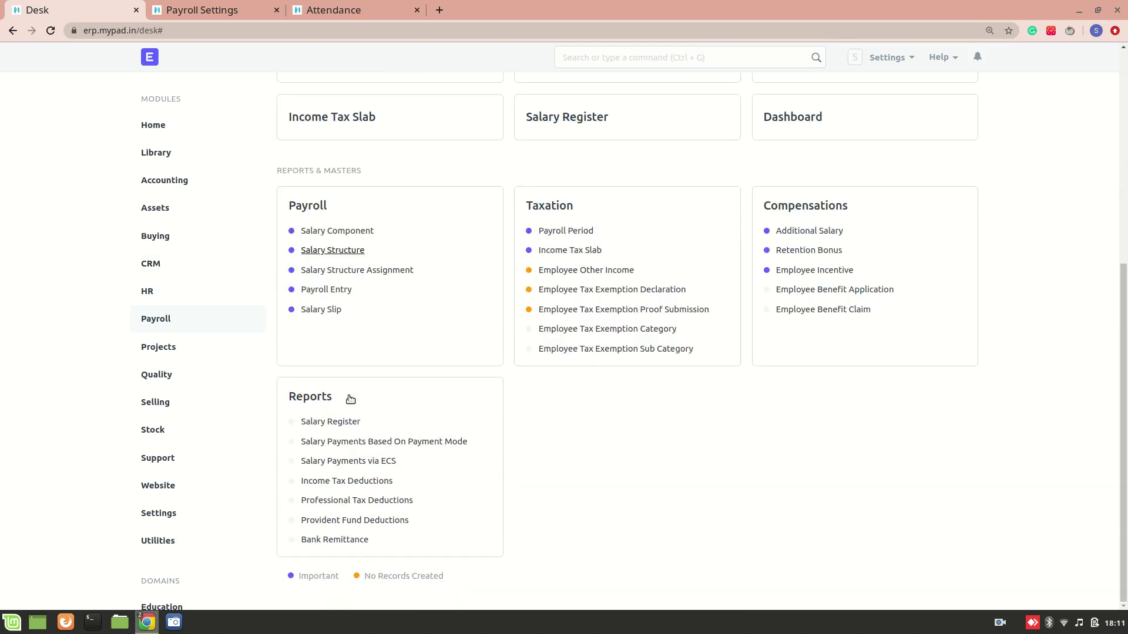
{"action": "left_click", "coordinate": [320, 249]}
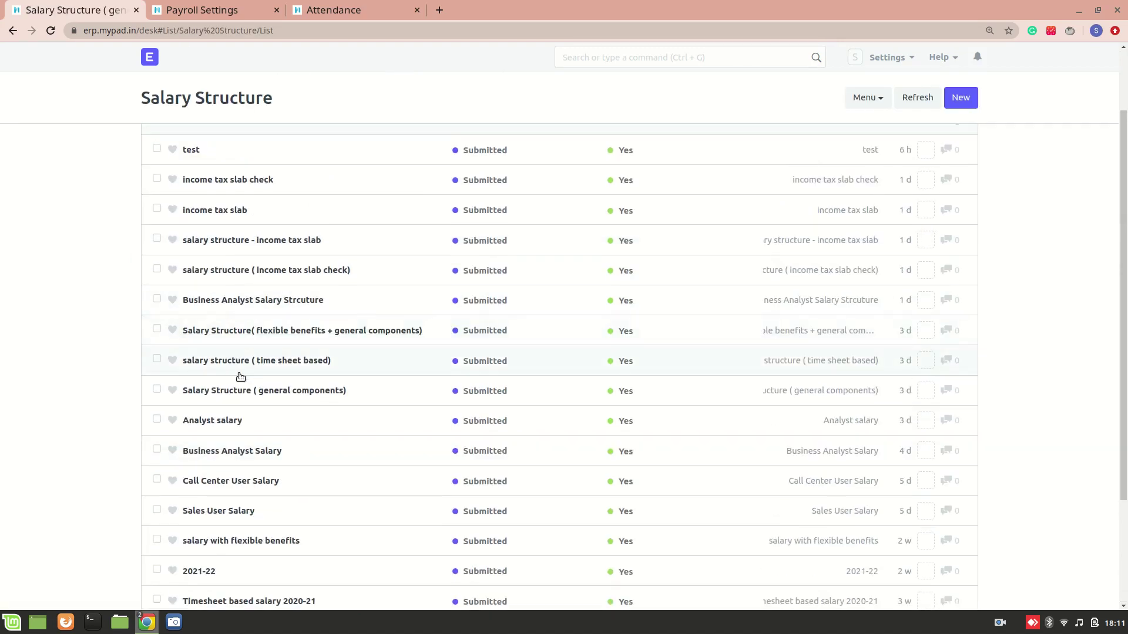
{"action": "left_click", "coordinate": [264, 392]}
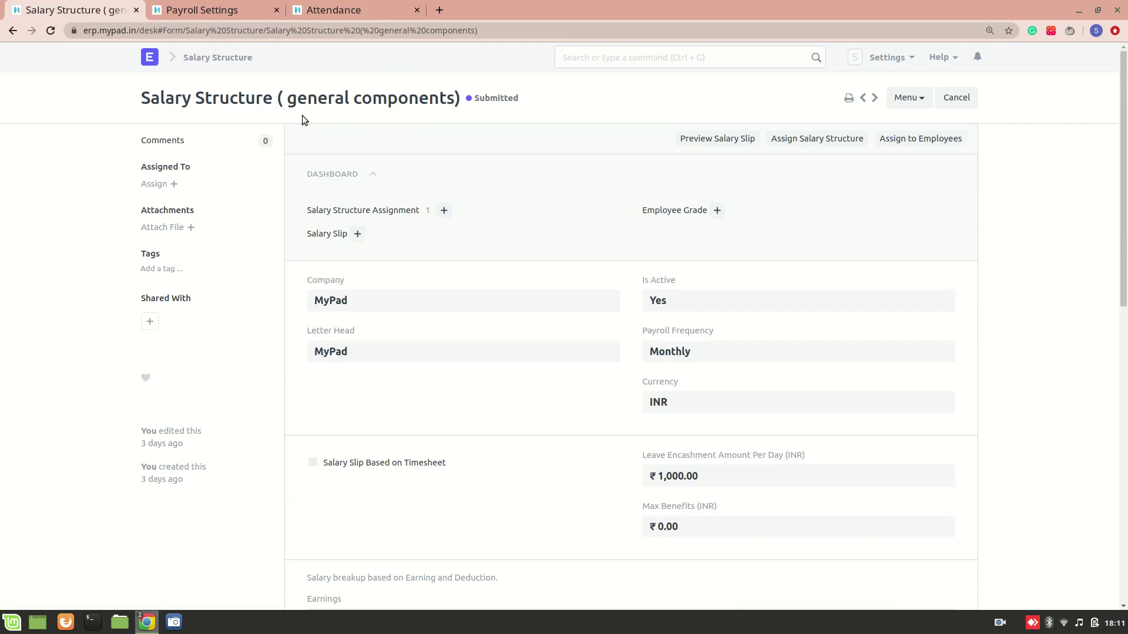
{"action": "scroll", "coordinate": [423, 355], "scroll_direction": "down", "scroll_amount": 10}
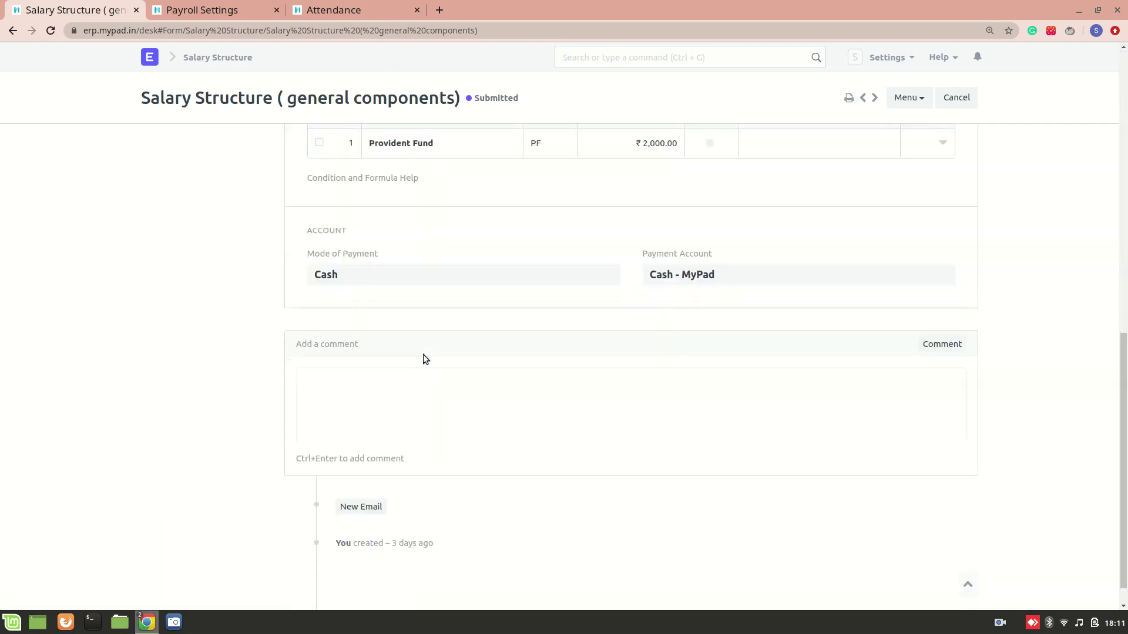
{"action": "scroll", "coordinate": [423, 354], "scroll_direction": "up", "scroll_amount": 3}
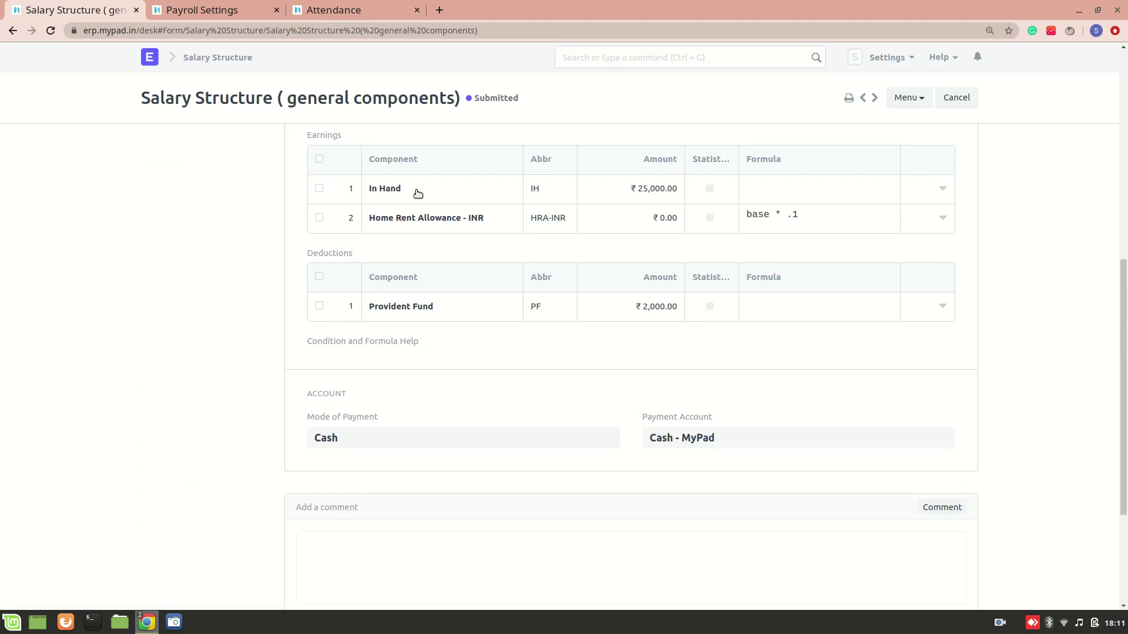
{"action": "scroll", "coordinate": [410, 401], "scroll_direction": "up", "scroll_amount": 8}
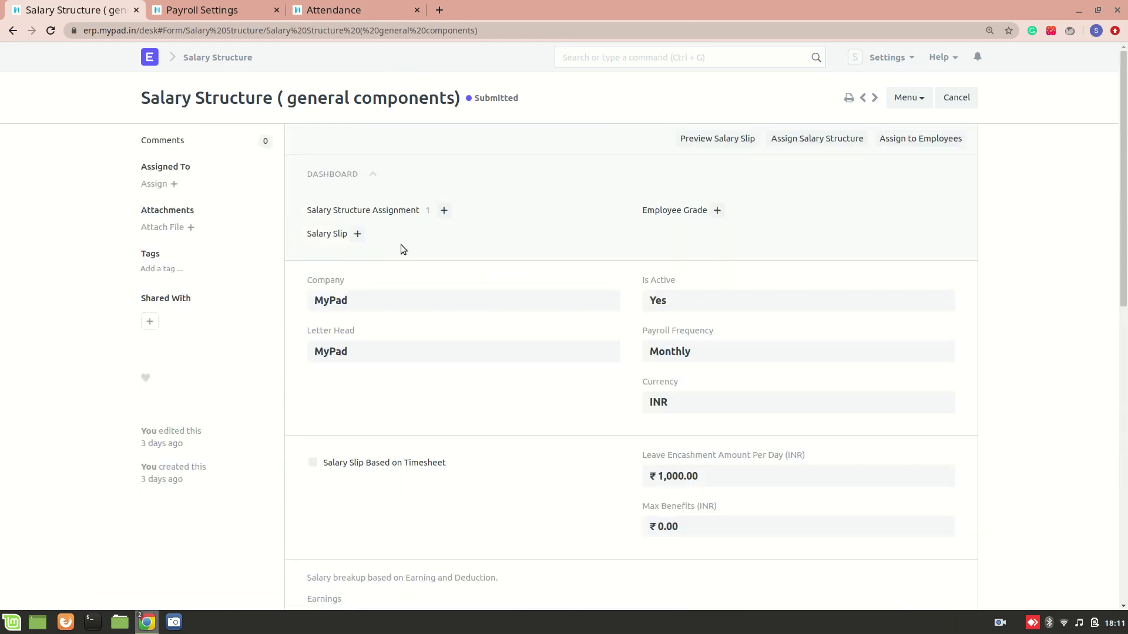
Assign this structure to the employee from 01-01-2021 with Income Tax Slab 2022 and base 300000
{"action": "left_click", "coordinate": [443, 210]}
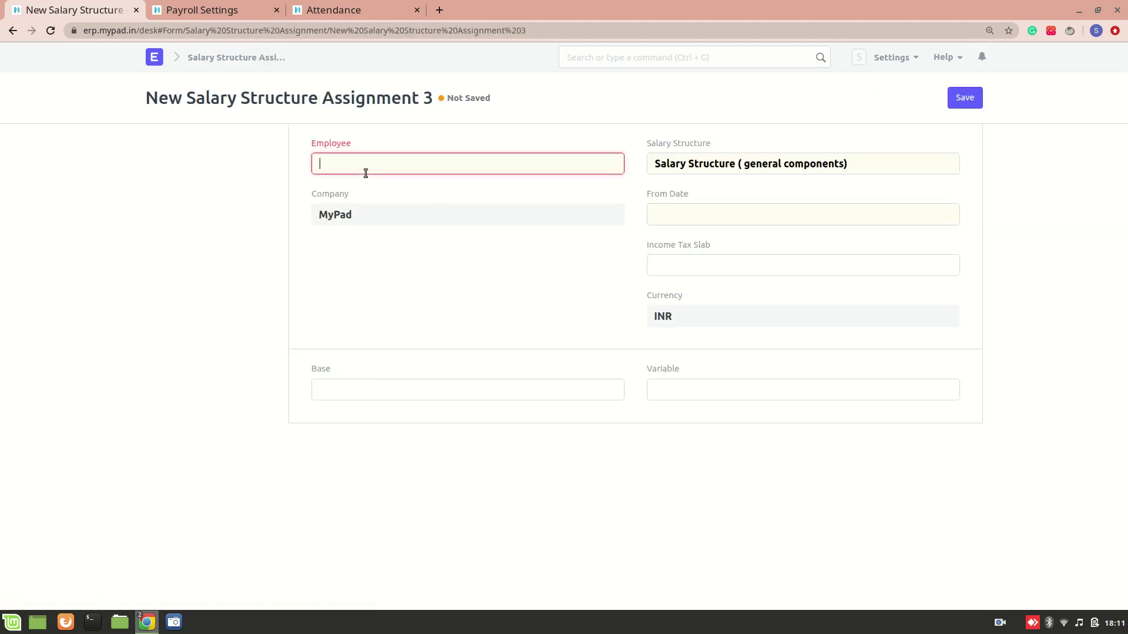
{"action": "type", "text": "rache"}
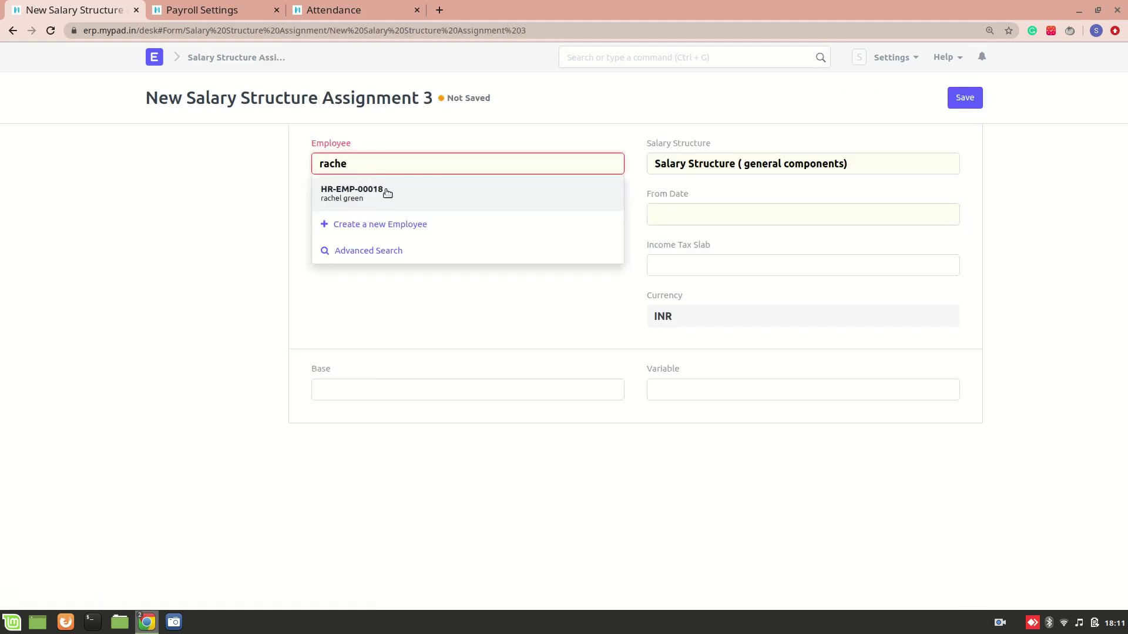
{"action": "left_click", "coordinate": [382, 191]}
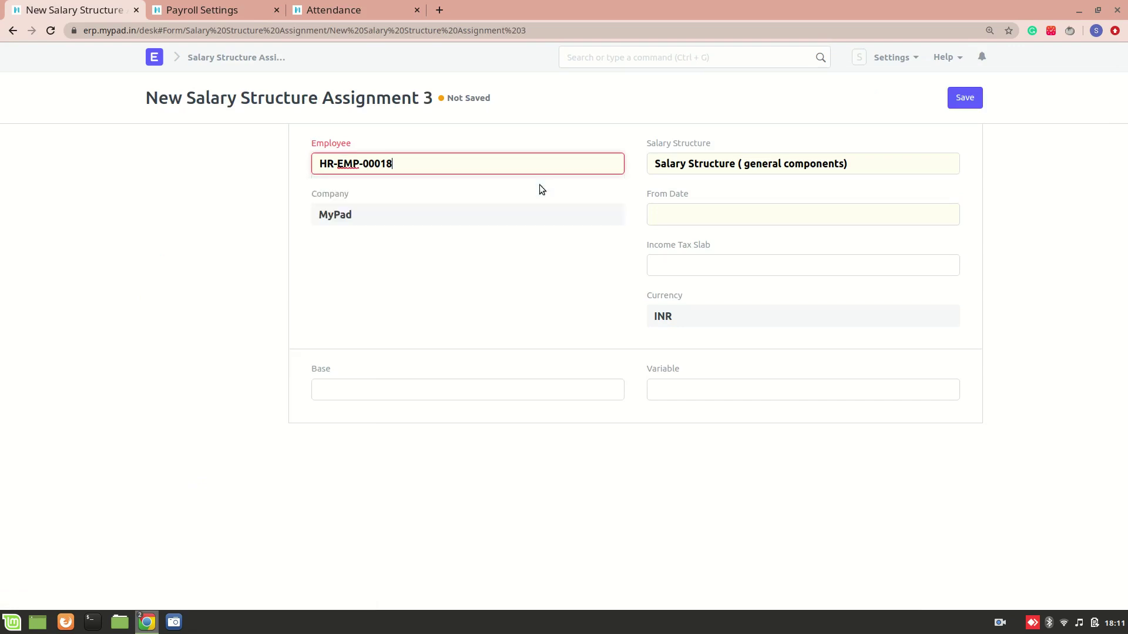
{"action": "left_click", "coordinate": [690, 267]}
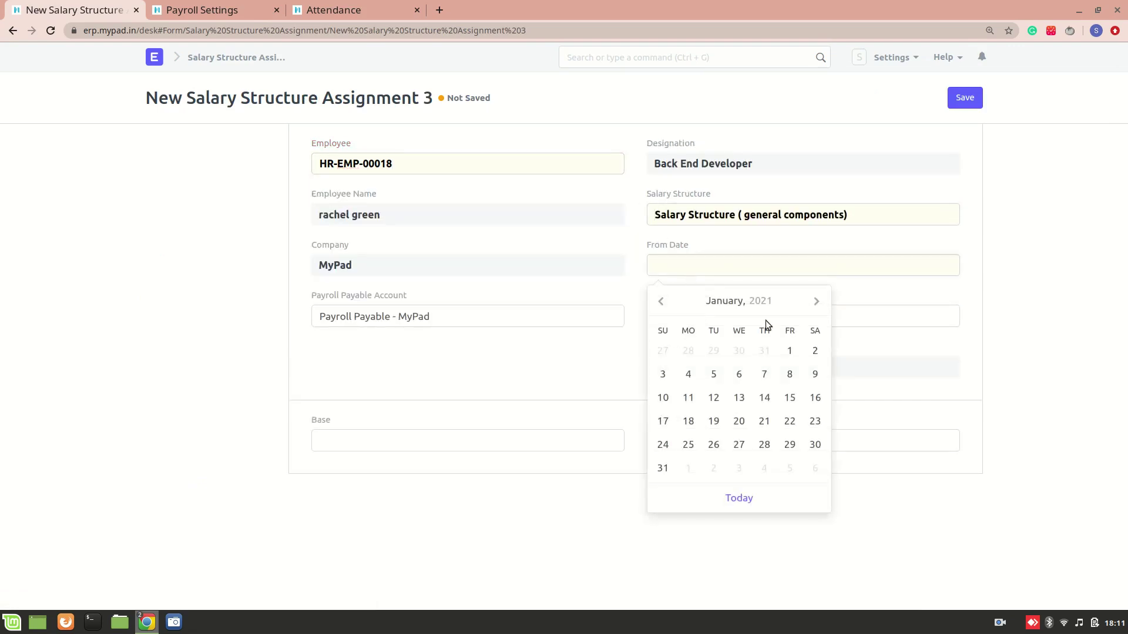
{"action": "left_click", "coordinate": [790, 351]}
{"action": "left_click", "coordinate": [705, 325]}
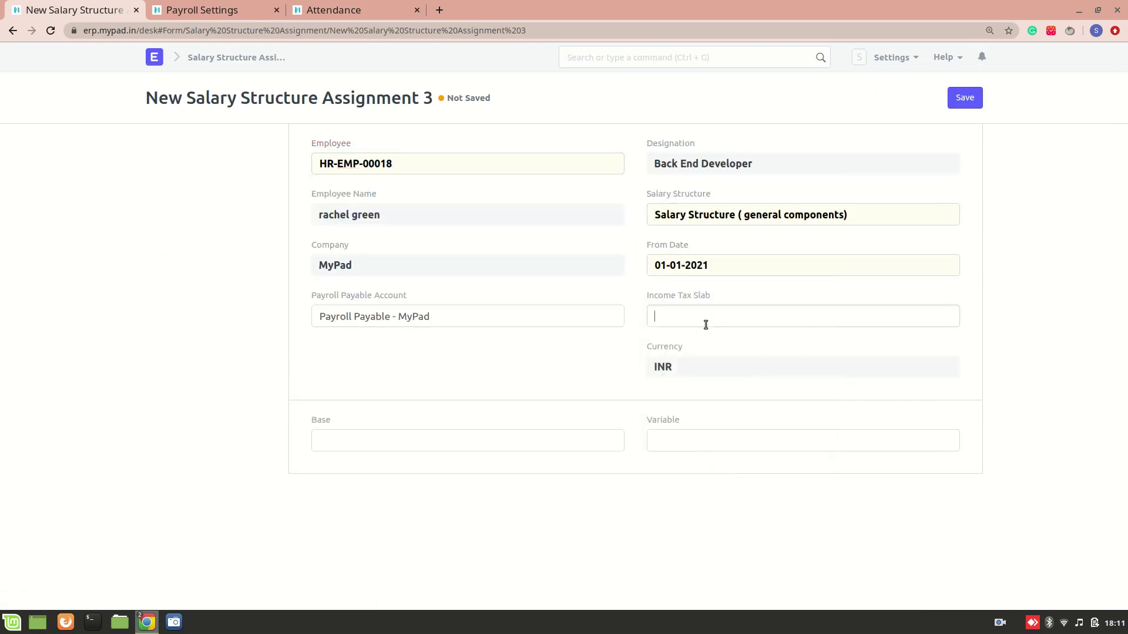
{"action": "left_click", "coordinate": [705, 337]}
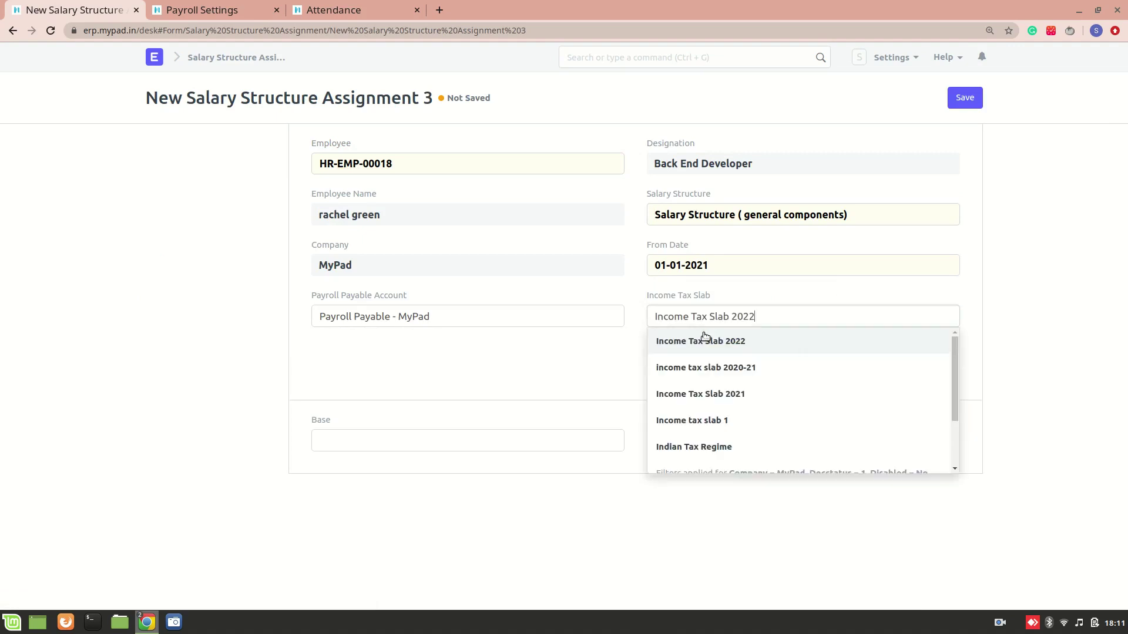
{"action": "left_click", "coordinate": [552, 389]}
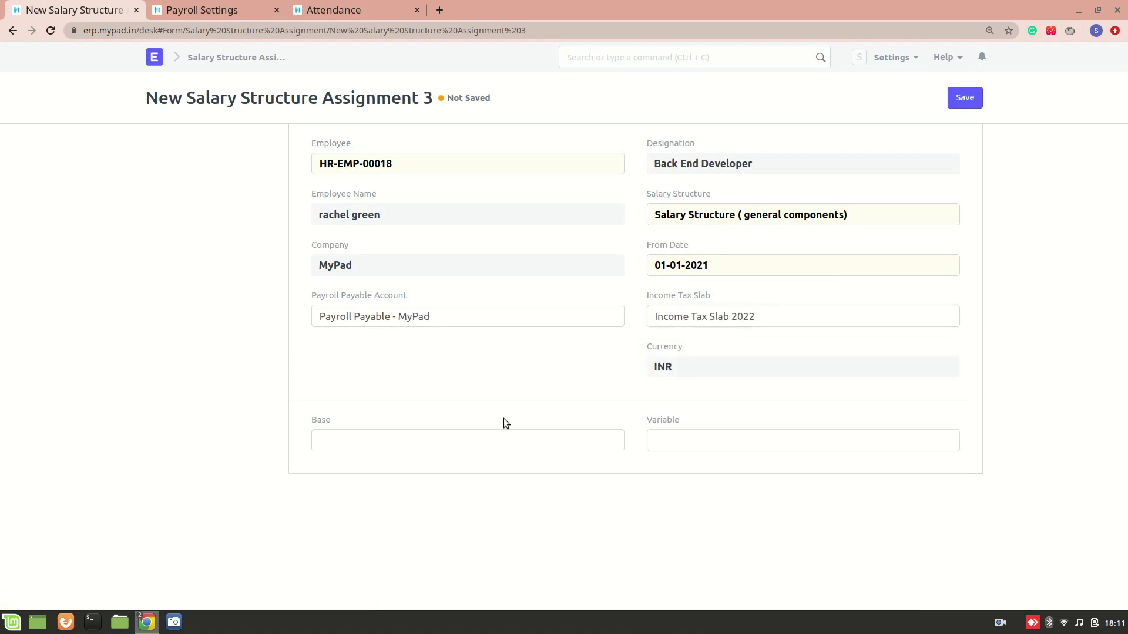
{"action": "left_click", "coordinate": [510, 439]}
{"action": "type", "text": "300000"}
{"action": "left_click", "coordinate": [370, 407]}
Save and submit the salary structure assignment
{"action": "left_click", "coordinate": [974, 105]}
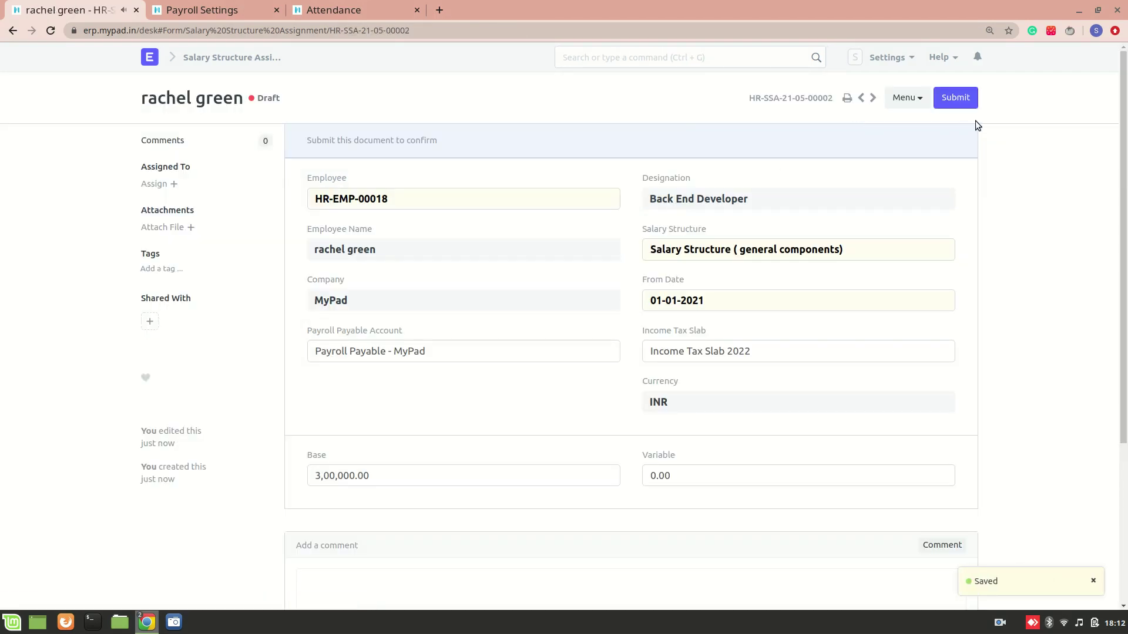
{"action": "left_click", "coordinate": [967, 98]}
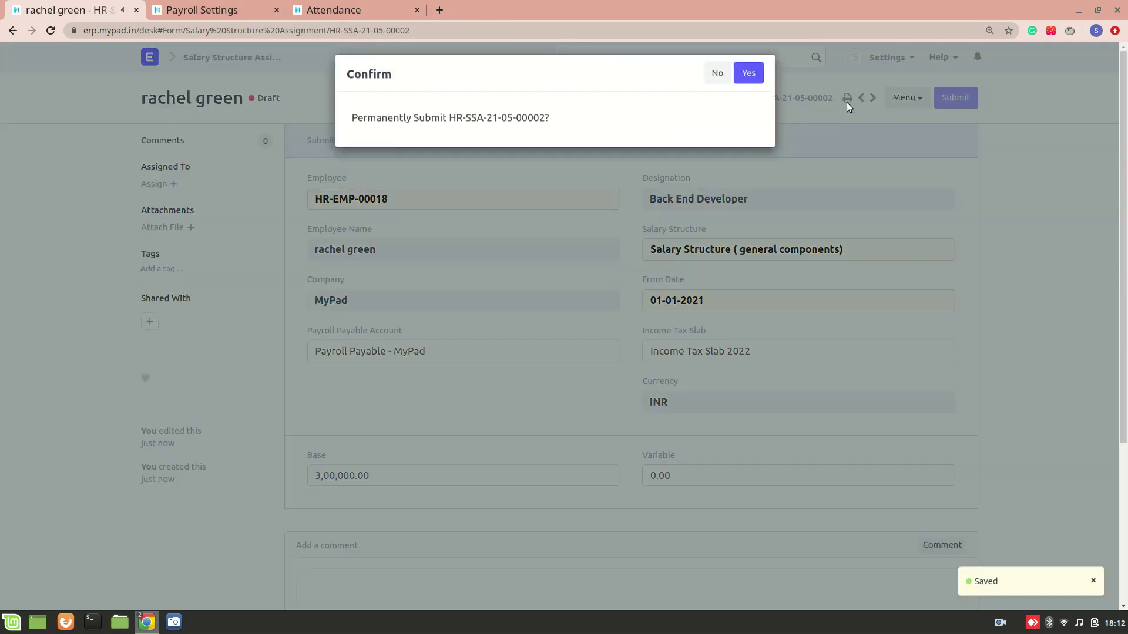
{"action": "left_click", "coordinate": [754, 83]}
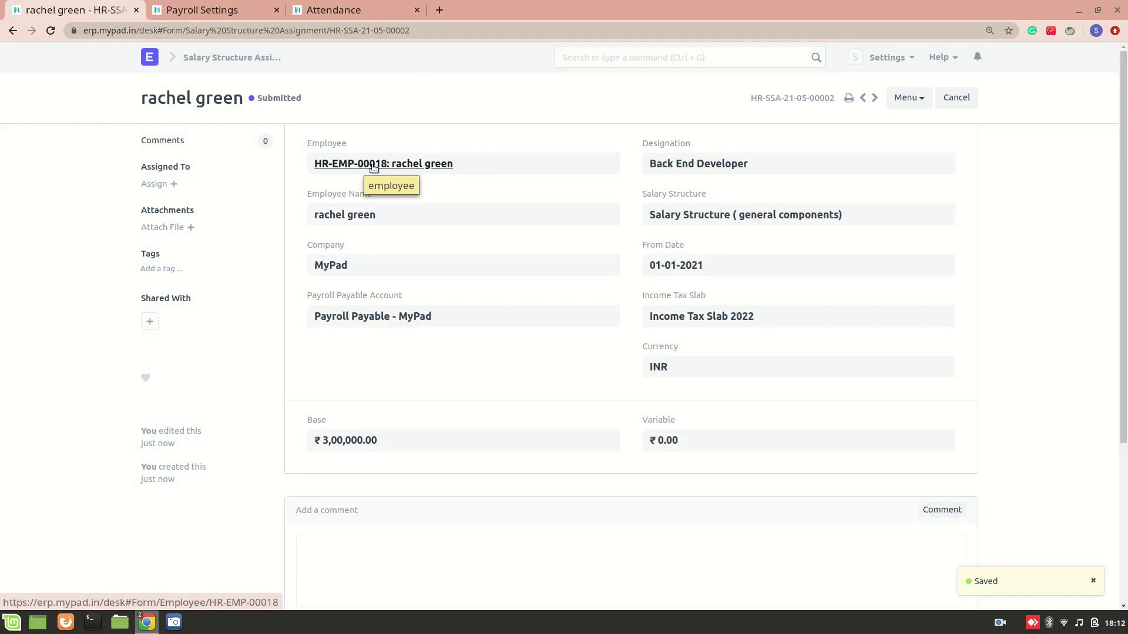
Create a new salary slip from the assigned employee's record
{"action": "mouse_move", "coordinate": [376, 166]}
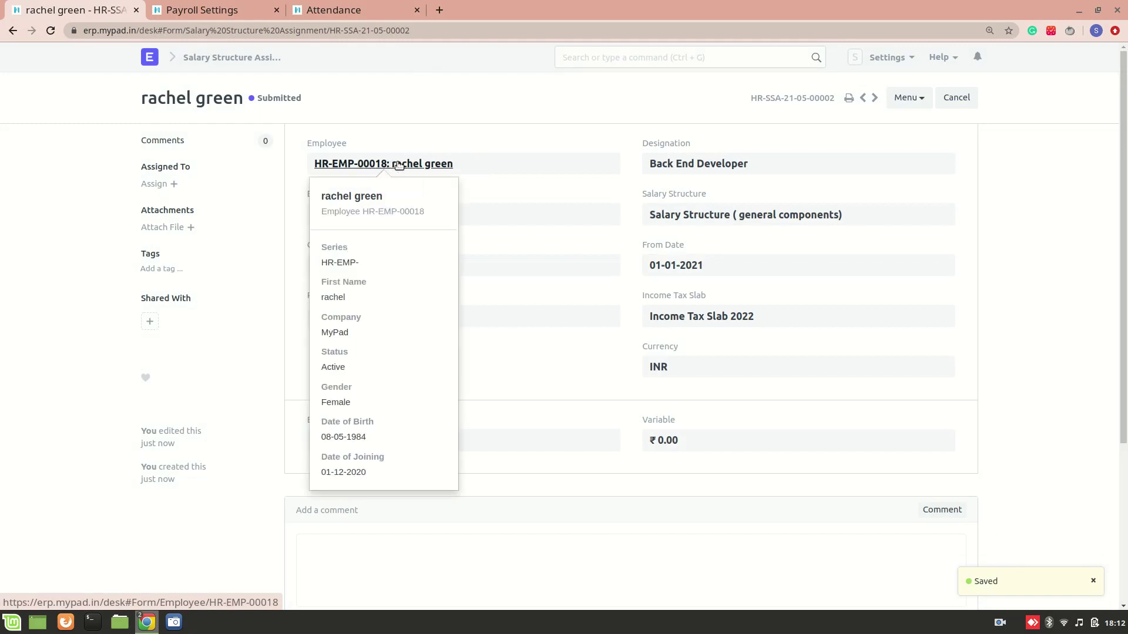
{"action": "left_click", "coordinate": [396, 164]}
{"action": "scroll", "coordinate": [389, 301], "scroll_direction": "down", "scroll_amount": 7}
{"action": "scroll", "coordinate": [389, 301], "scroll_direction": "down", "scroll_amount": 1}
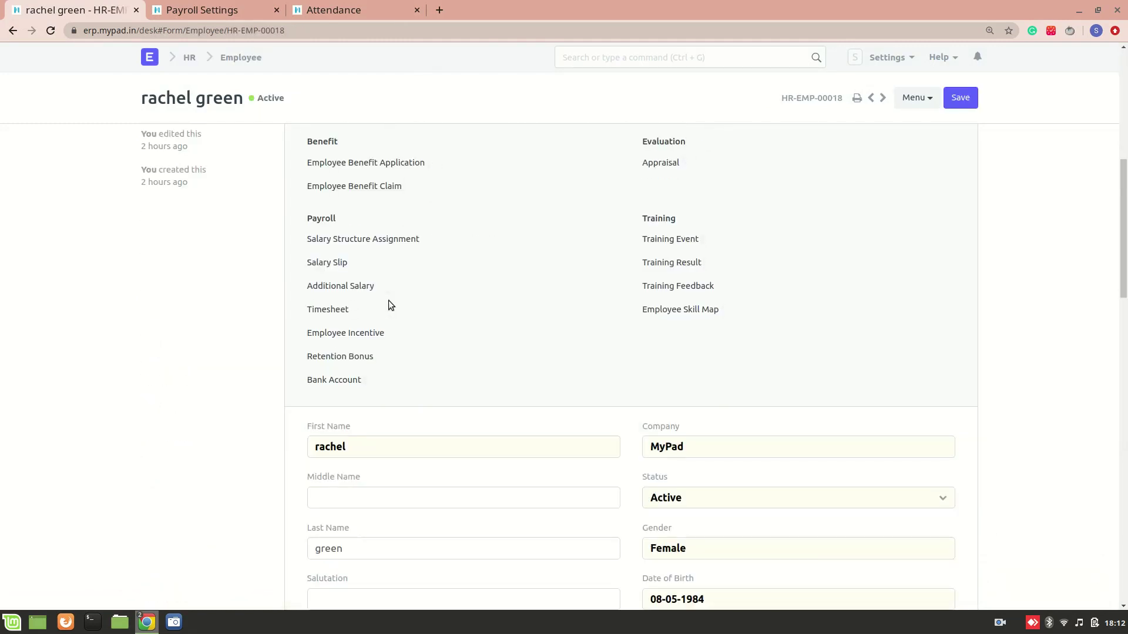
{"action": "left_click", "coordinate": [357, 263]}
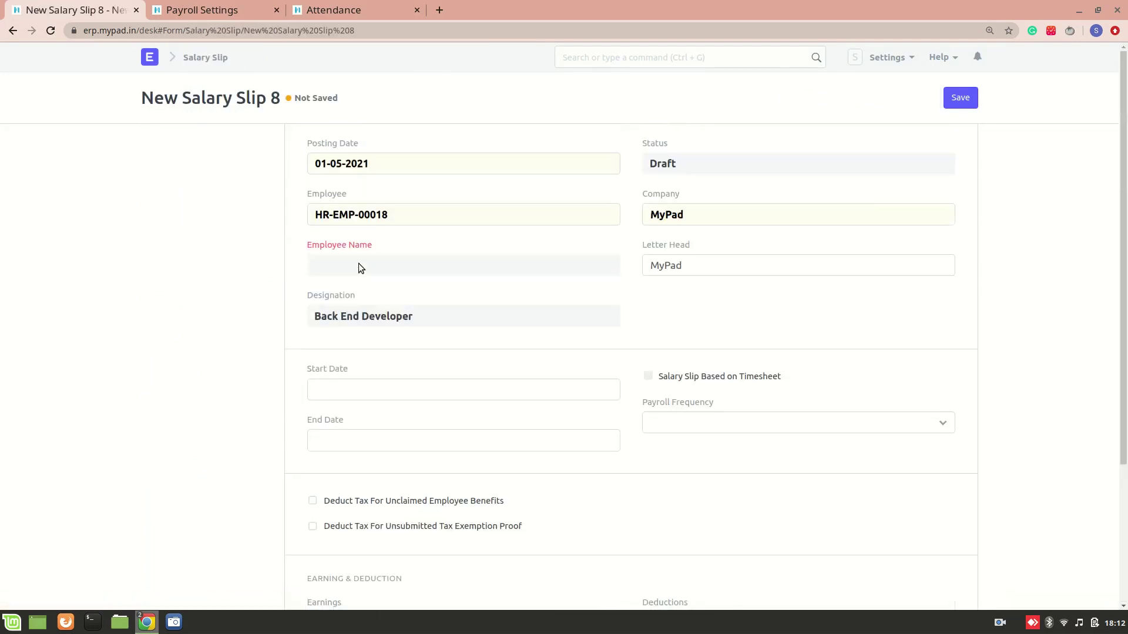
Set the salary slip's Start Date to 1 April 2021
{"action": "scroll", "coordinate": [426, 298], "scroll_direction": "down", "scroll_amount": 1}
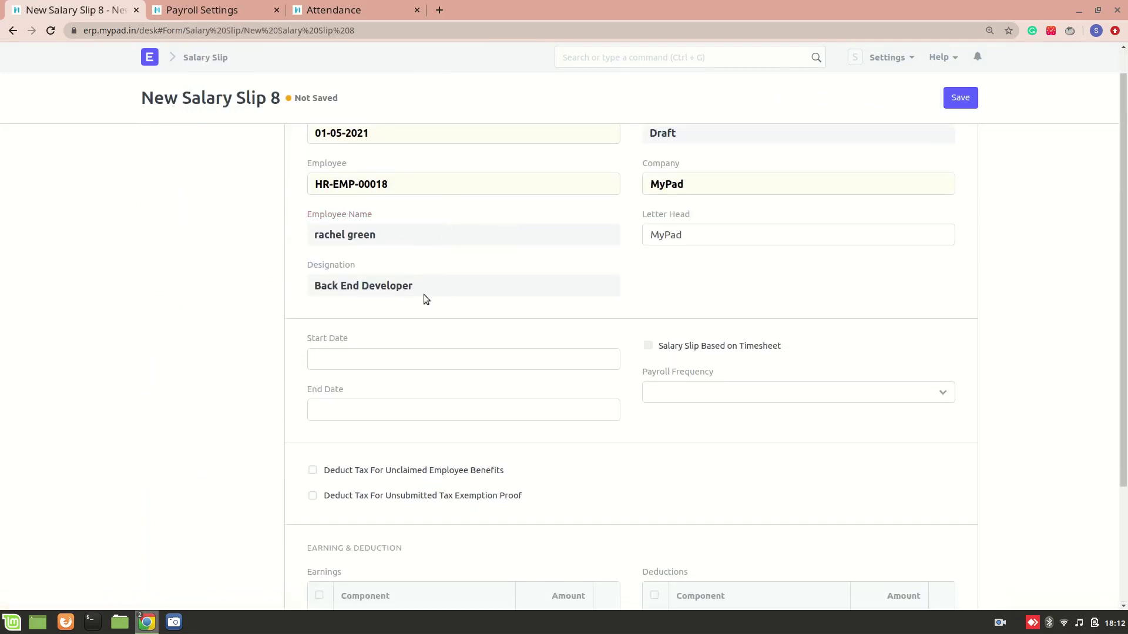
{"action": "scroll", "coordinate": [405, 362], "scroll_direction": "down", "scroll_amount": 3}
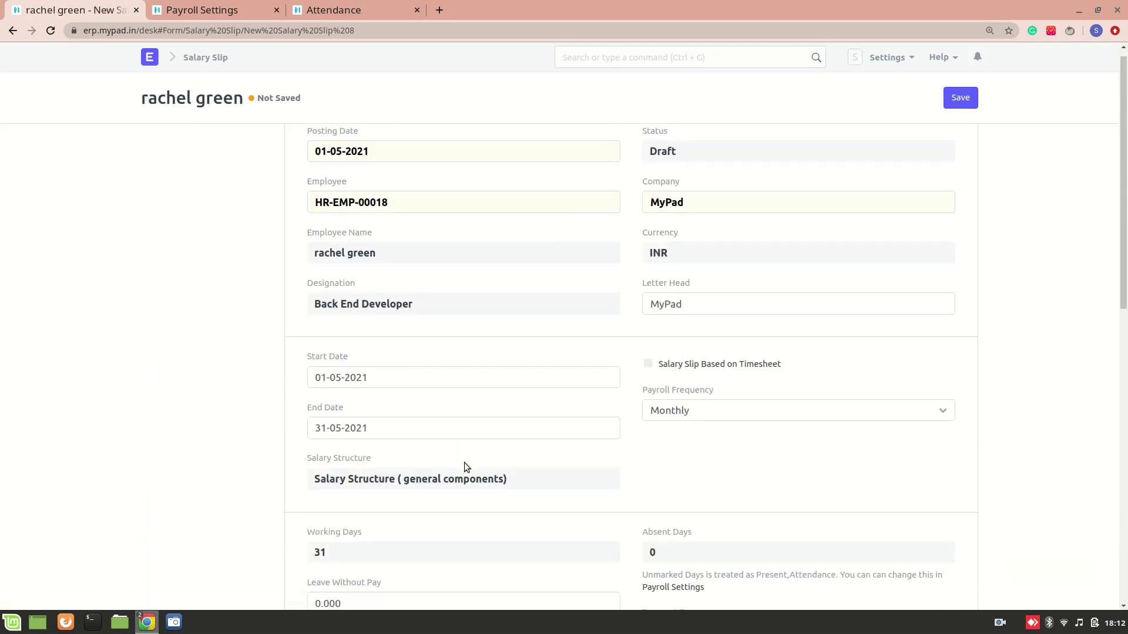
{"action": "scroll", "coordinate": [464, 463], "scroll_direction": "down", "scroll_amount": 1}
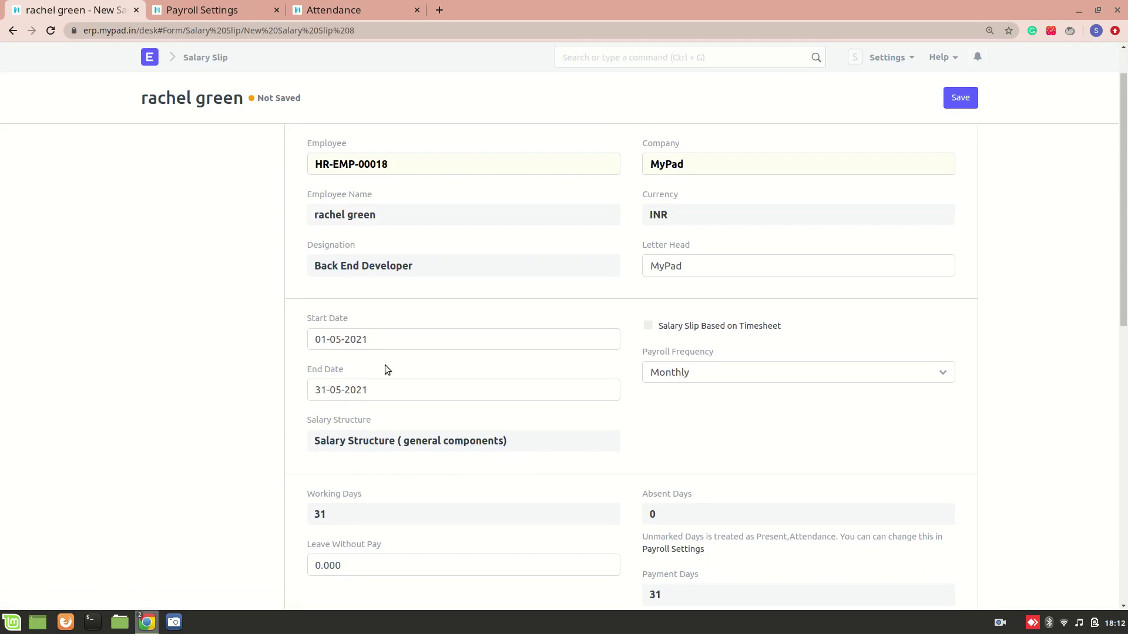
{"action": "left_click", "coordinate": [393, 338]}
{"action": "left_click", "coordinate": [325, 375]}
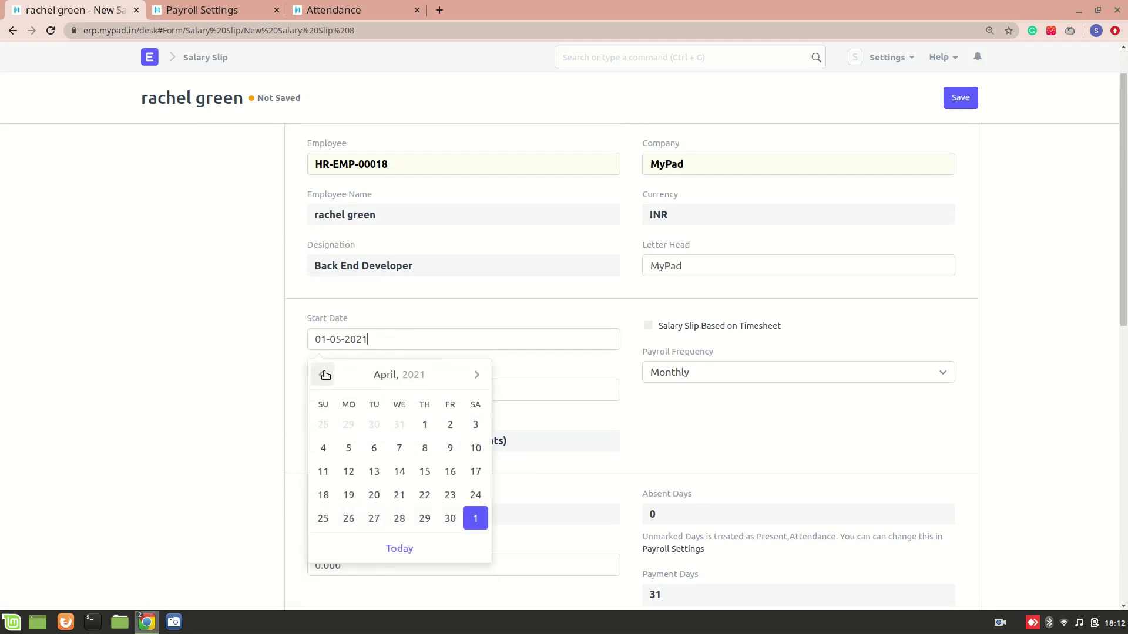
{"action": "left_click", "coordinate": [420, 423]}
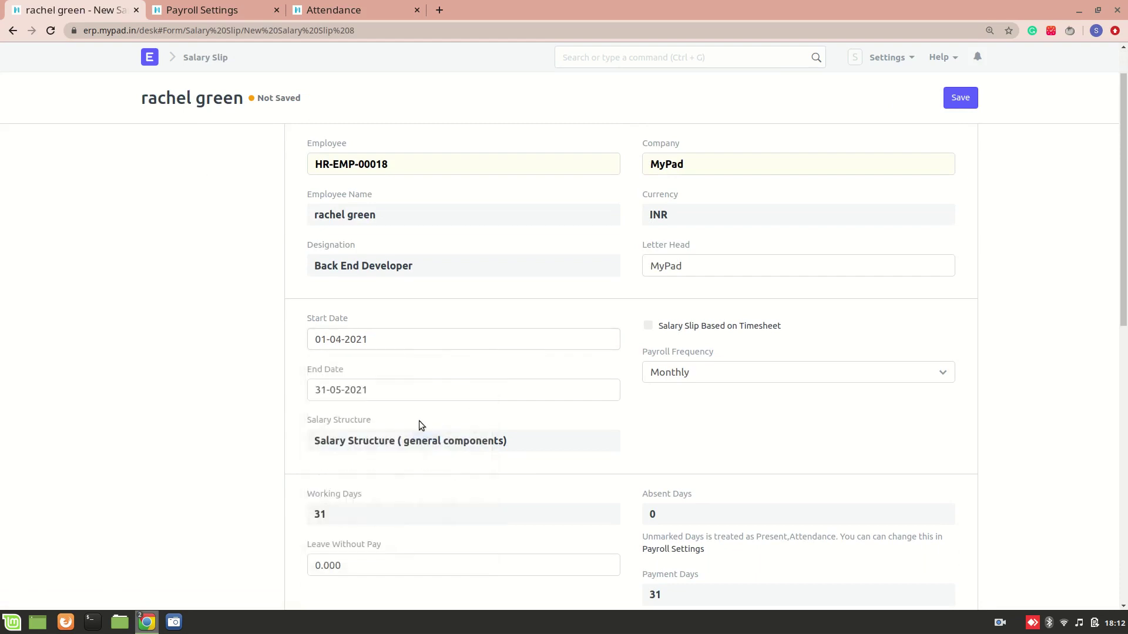
Review the slip's 30 working days, 5 absent days, 24 payment days and ₹39,777.88 net pay
{"action": "scroll", "coordinate": [313, 409], "scroll_direction": "down", "scroll_amount": 3}
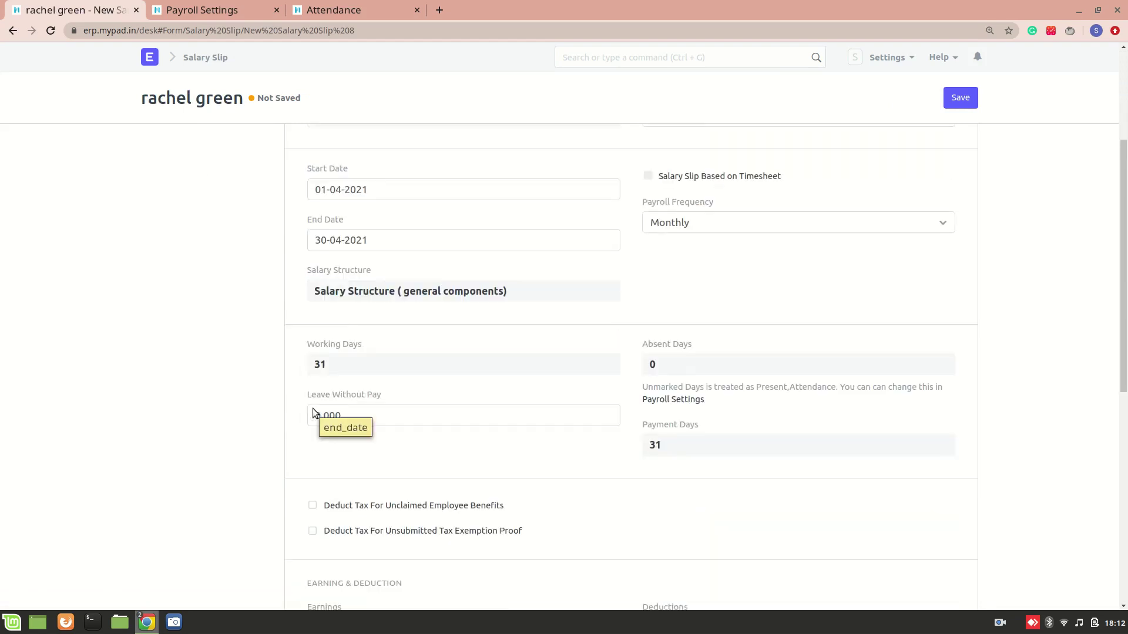
{"action": "scroll", "coordinate": [372, 265], "scroll_direction": "down", "scroll_amount": 2}
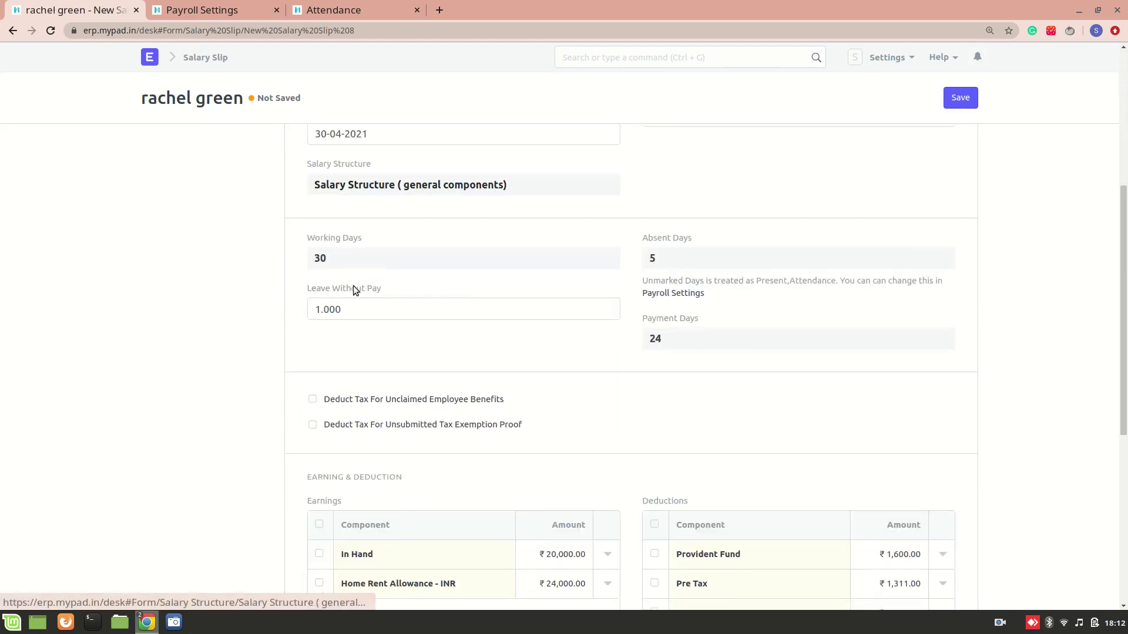
{"action": "scroll", "coordinate": [344, 365], "scroll_direction": "down", "scroll_amount": 2}
{"action": "scroll", "coordinate": [344, 364], "scroll_direction": "up", "scroll_amount": 1}
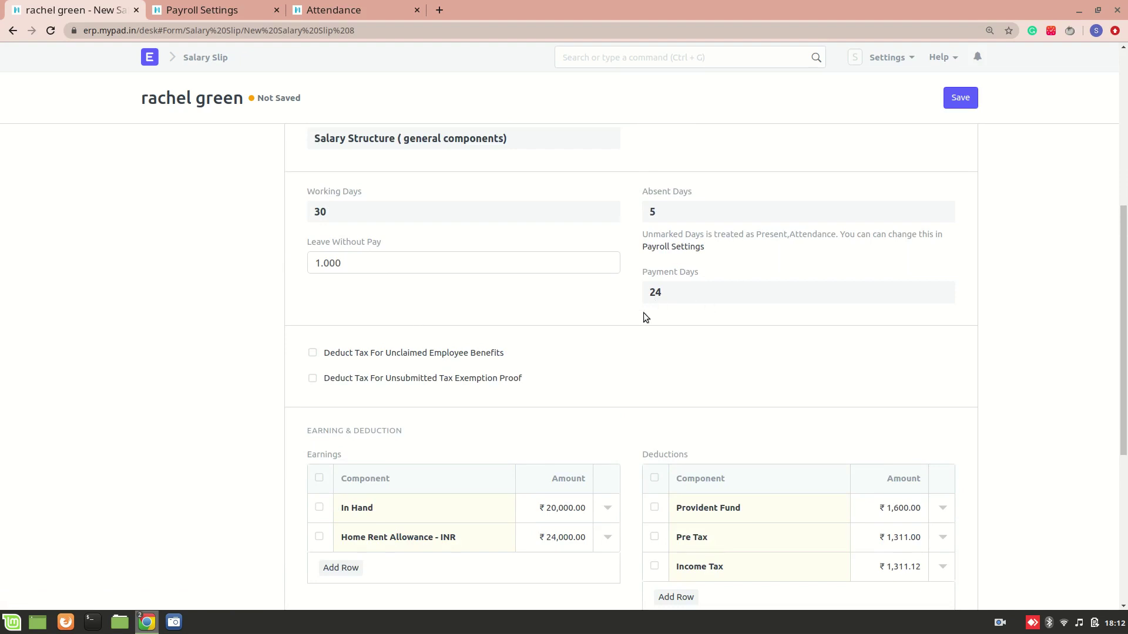
{"action": "scroll", "coordinate": [538, 414], "scroll_direction": "down", "scroll_amount": 4}
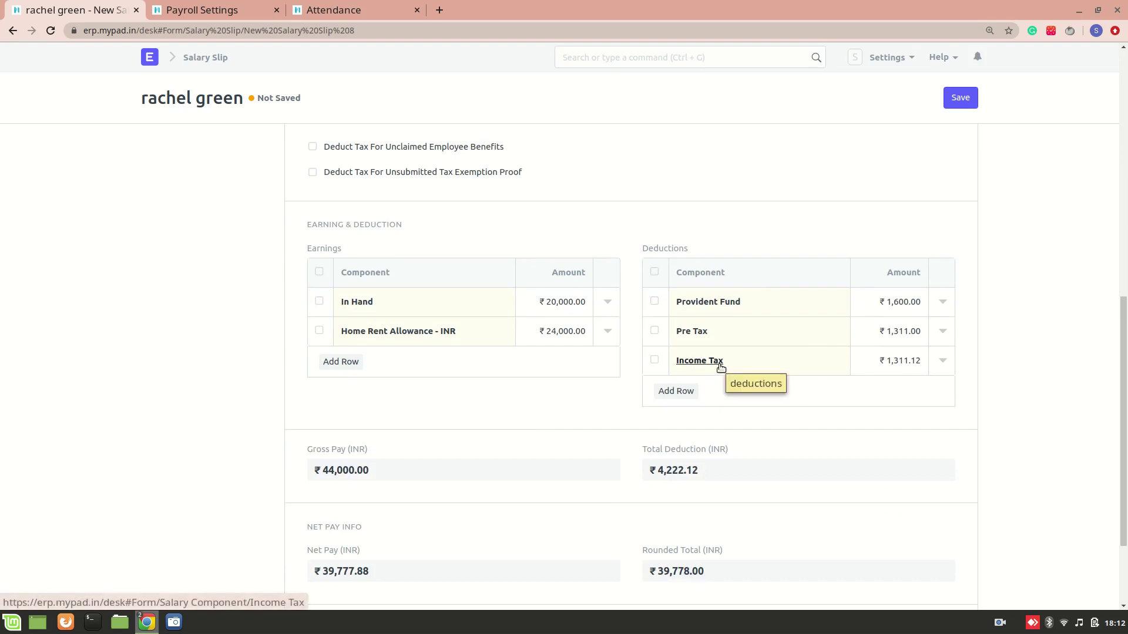
{"action": "scroll", "coordinate": [529, 293], "scroll_direction": "up", "scroll_amount": 8}
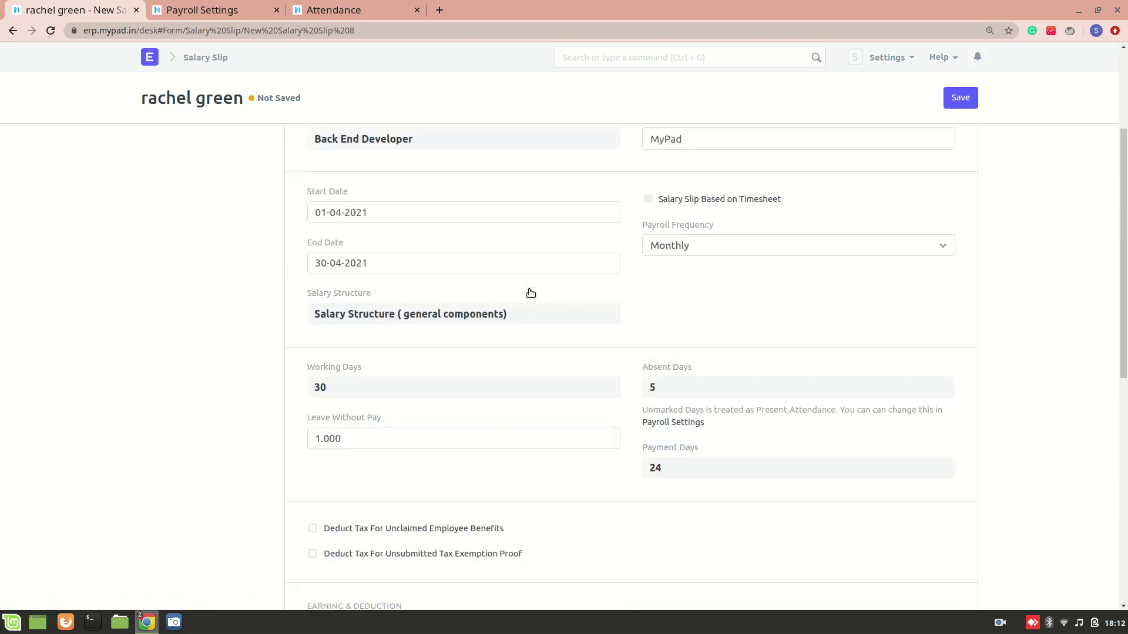
{"action": "scroll", "coordinate": [446, 447], "scroll_direction": "down", "scroll_amount": 3}
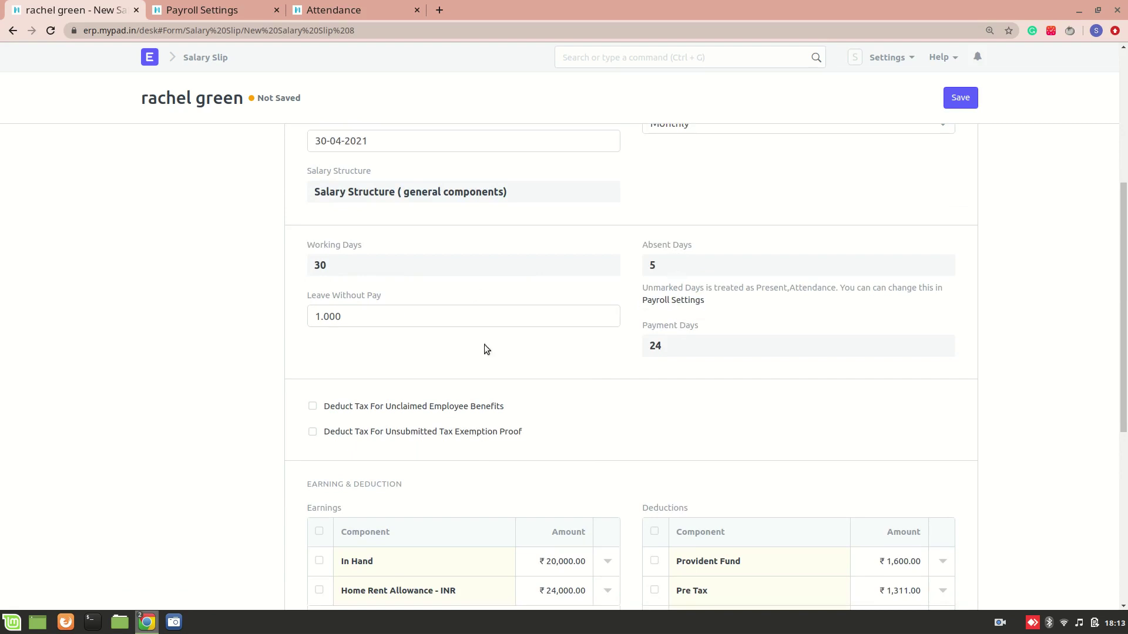
{"action": "scroll", "coordinate": [398, 312], "scroll_direction": "up", "scroll_amount": 1}
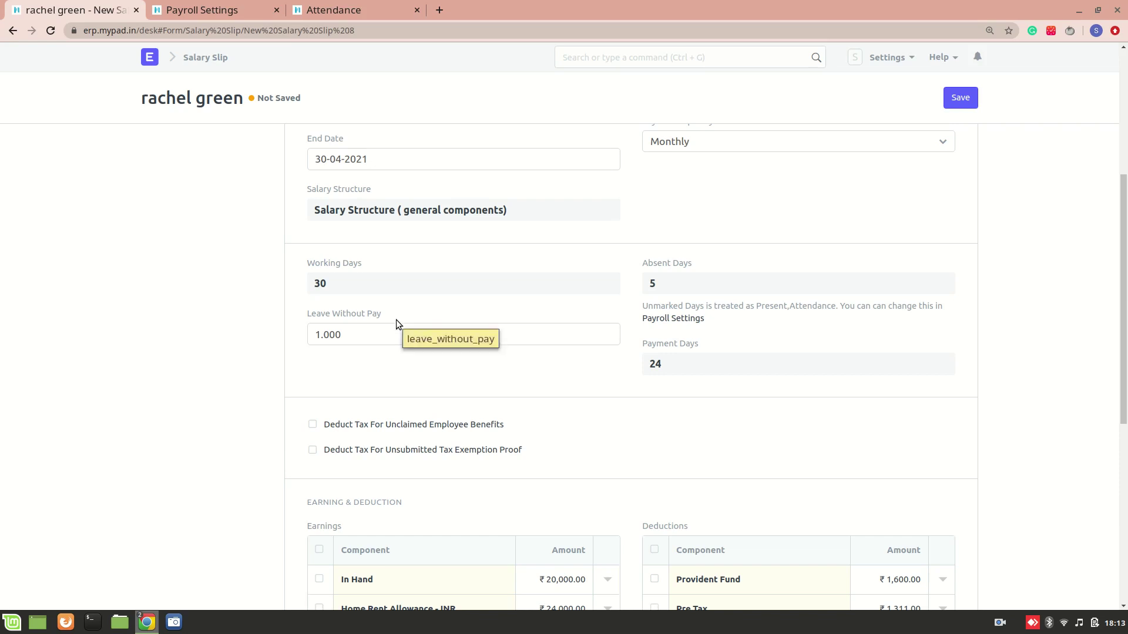
{"action": "left_click", "coordinate": [226, 8]}
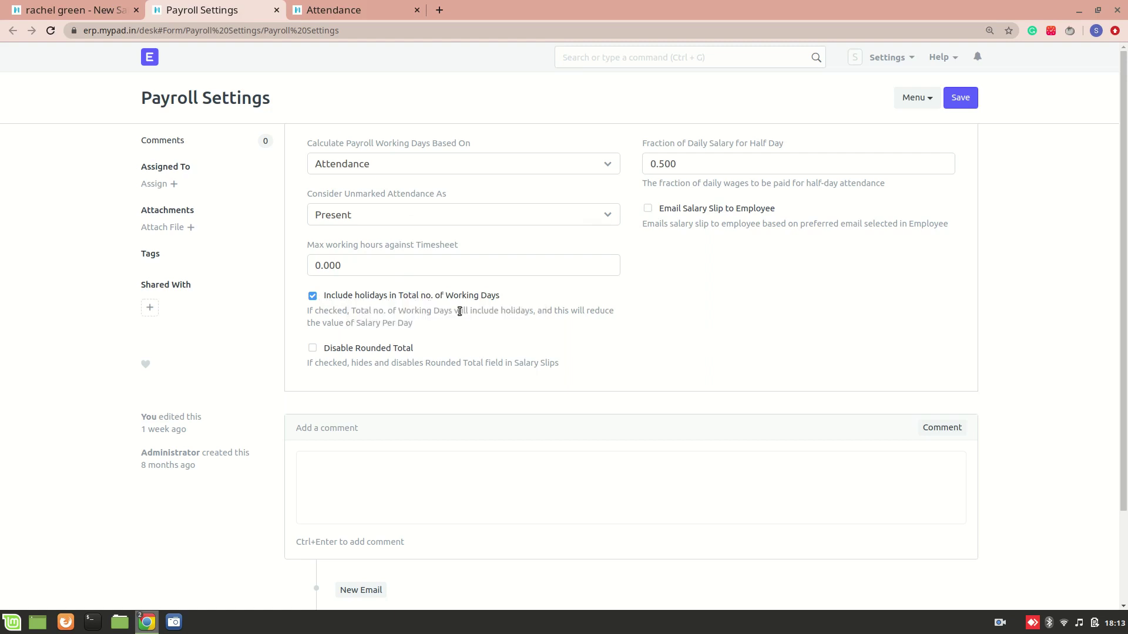
{"action": "left_click", "coordinate": [97, 9]}
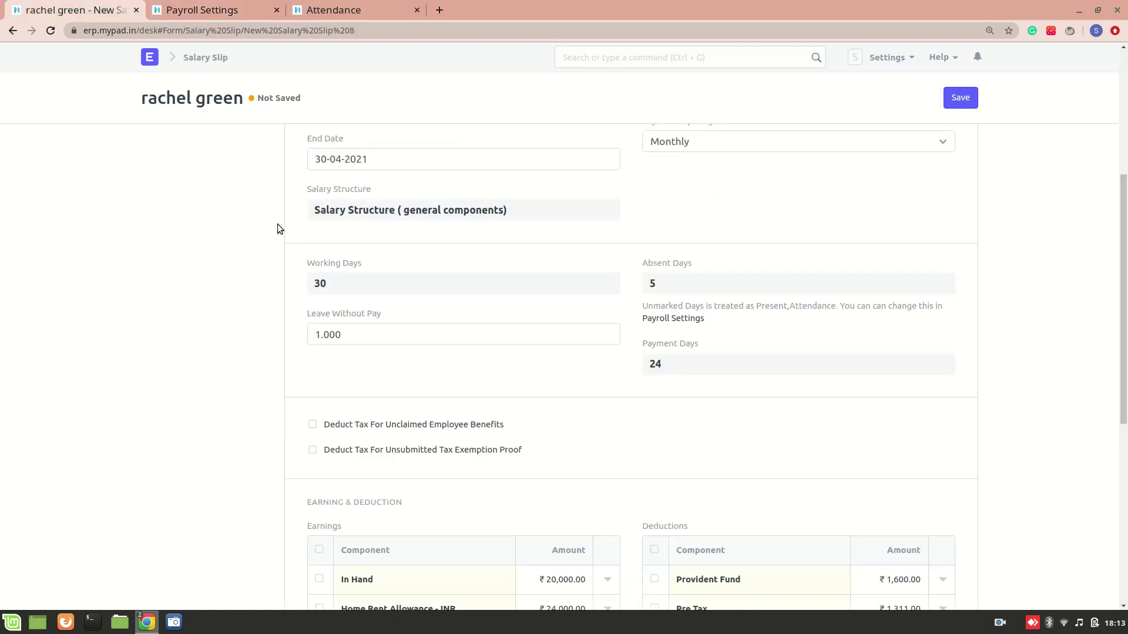
{"action": "scroll", "coordinate": [251, 197], "scroll_direction": "up", "scroll_amount": 5}
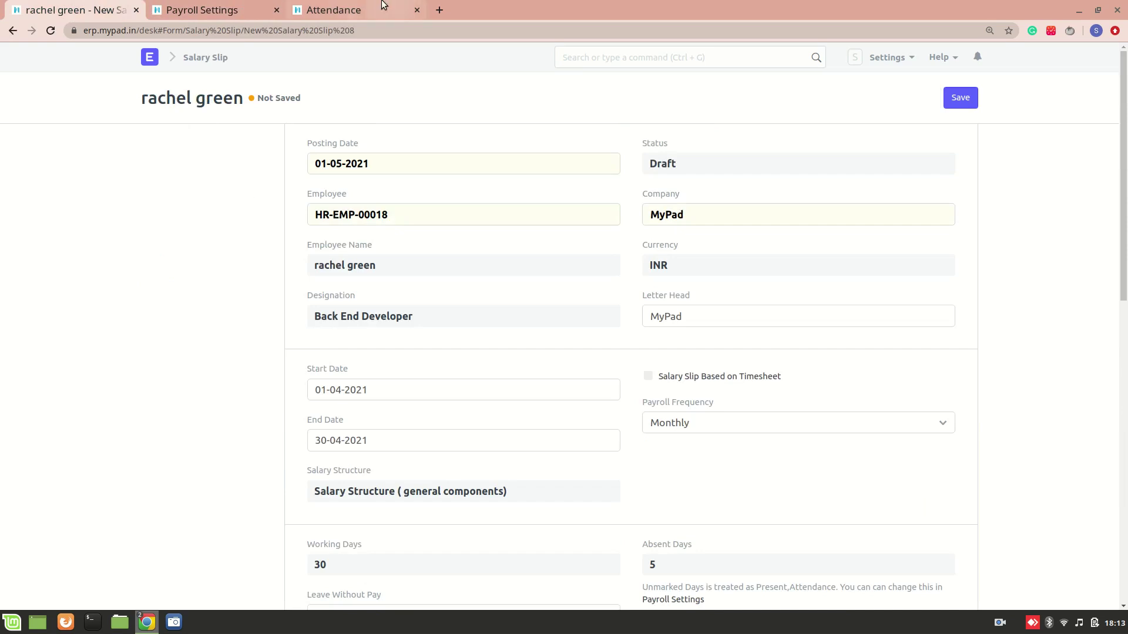
{"action": "left_click", "coordinate": [363, 7]}
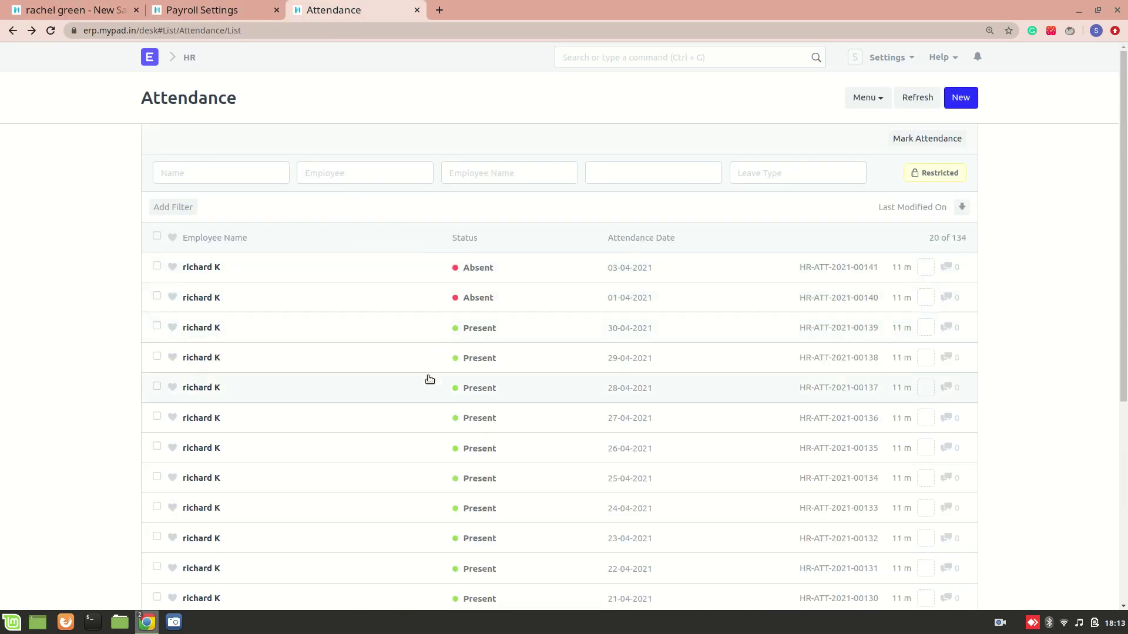
{"action": "scroll", "coordinate": [428, 380], "scroll_direction": "down", "scroll_amount": 5}
{"action": "left_click", "coordinate": [204, 547]}
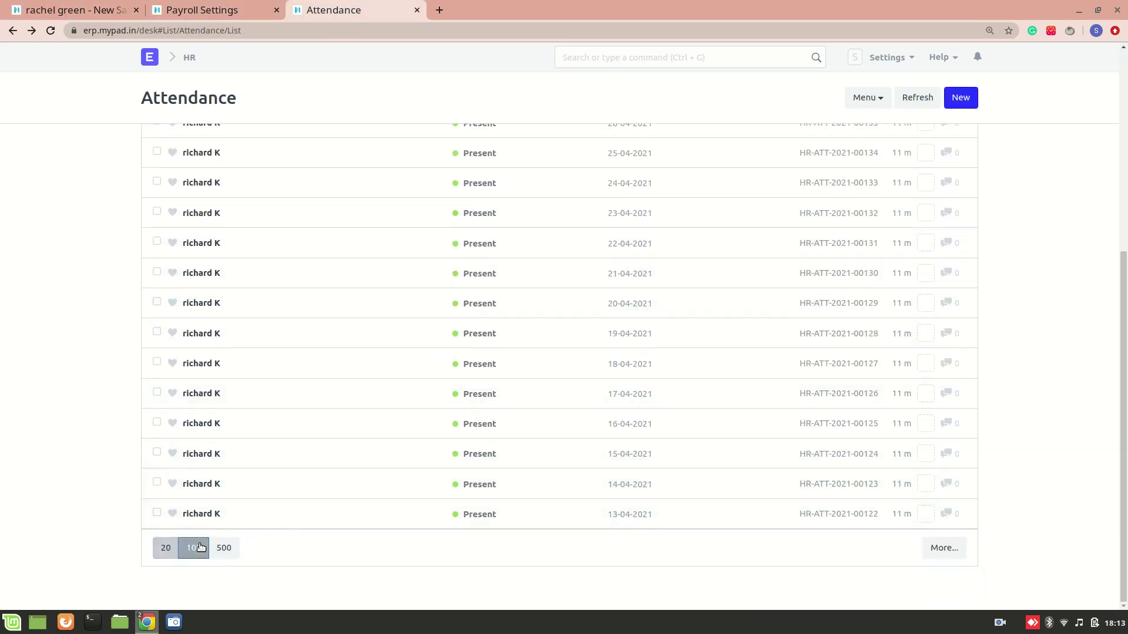
{"action": "left_click", "coordinate": [328, 174]}
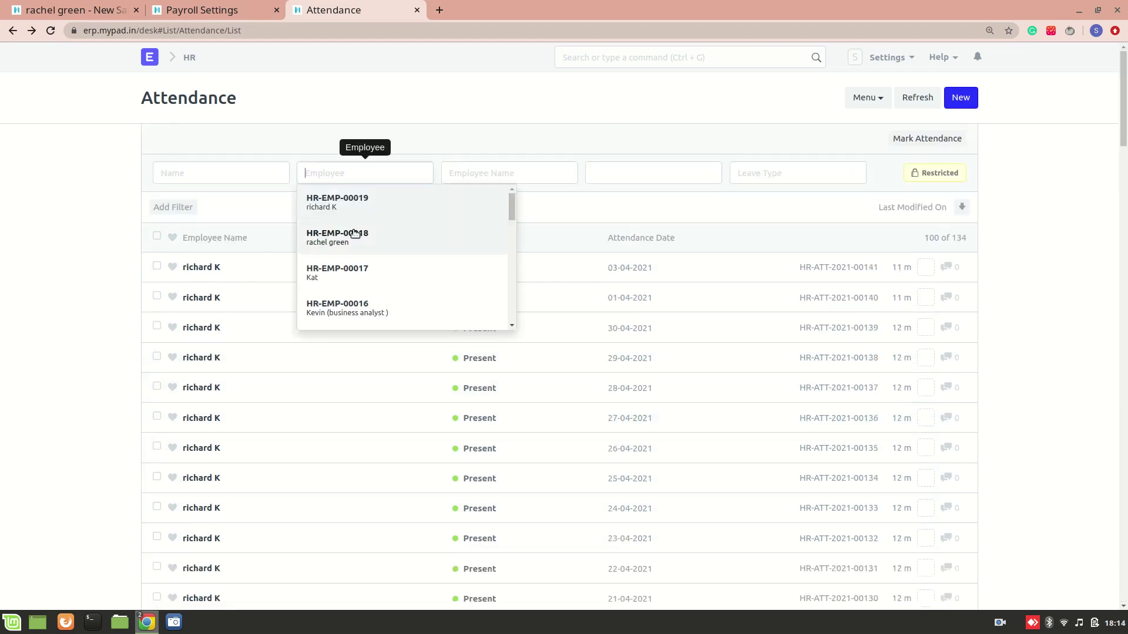
{"action": "left_click", "coordinate": [355, 233]}
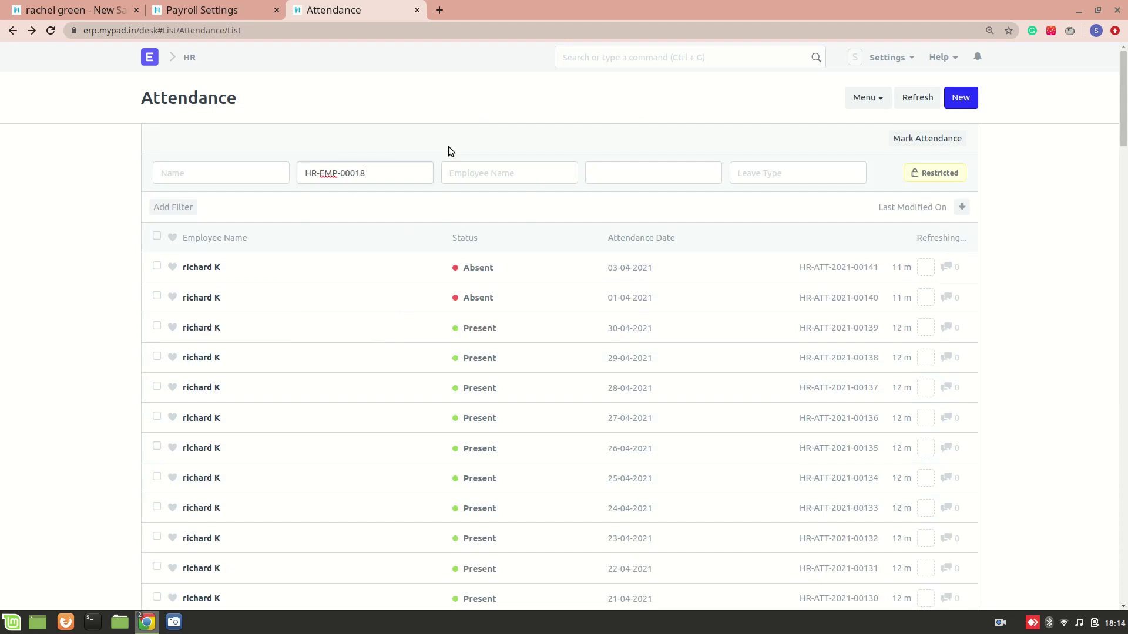
{"action": "scroll", "coordinate": [526, 209], "scroll_direction": "down", "scroll_amount": 4}
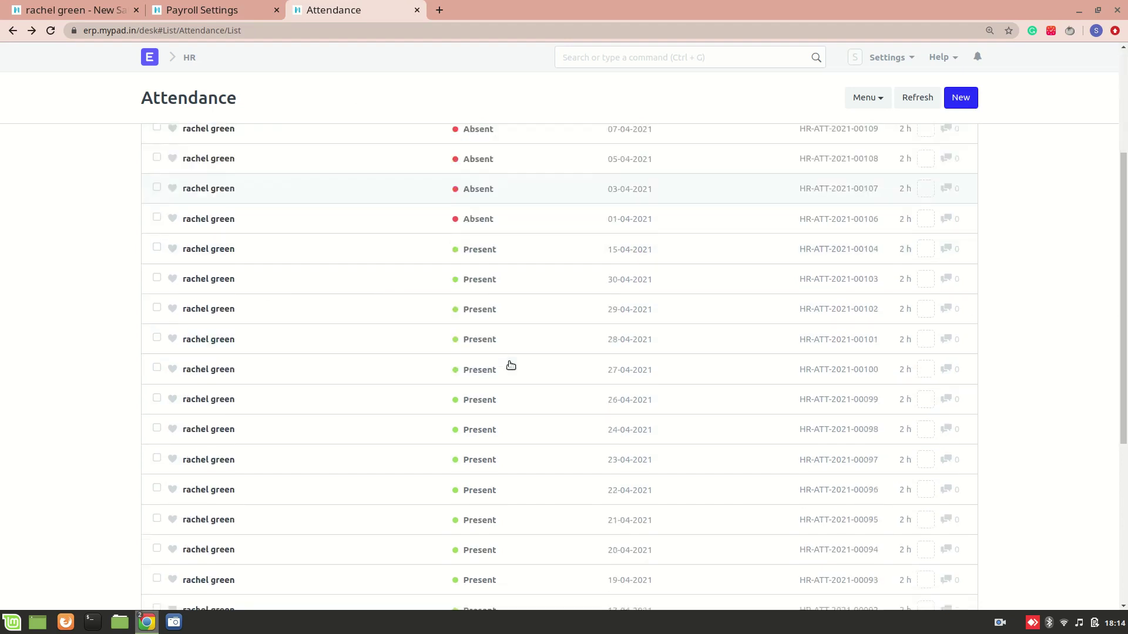
{"action": "scroll", "coordinate": [511, 365], "scroll_direction": "down", "scroll_amount": 5}
{"action": "scroll", "coordinate": [509, 365], "scroll_direction": "up", "scroll_amount": 8}
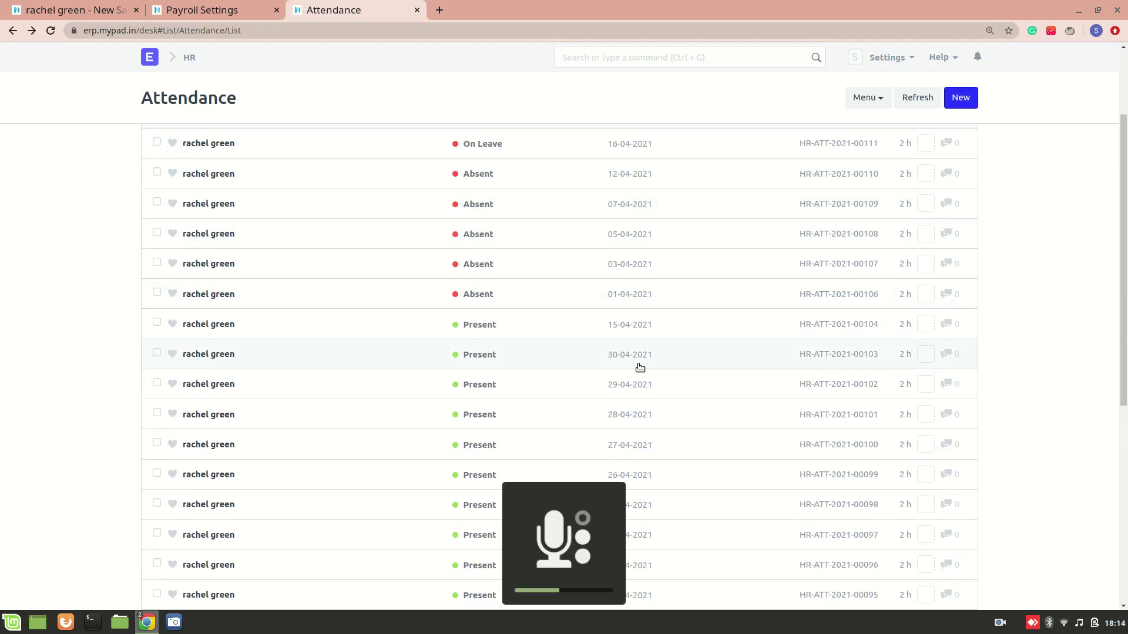
{"action": "scroll", "coordinate": [639, 367], "scroll_direction": "up", "scroll_amount": 2}
{"action": "scroll", "coordinate": [457, 220], "scroll_direction": "down", "scroll_amount": 1}
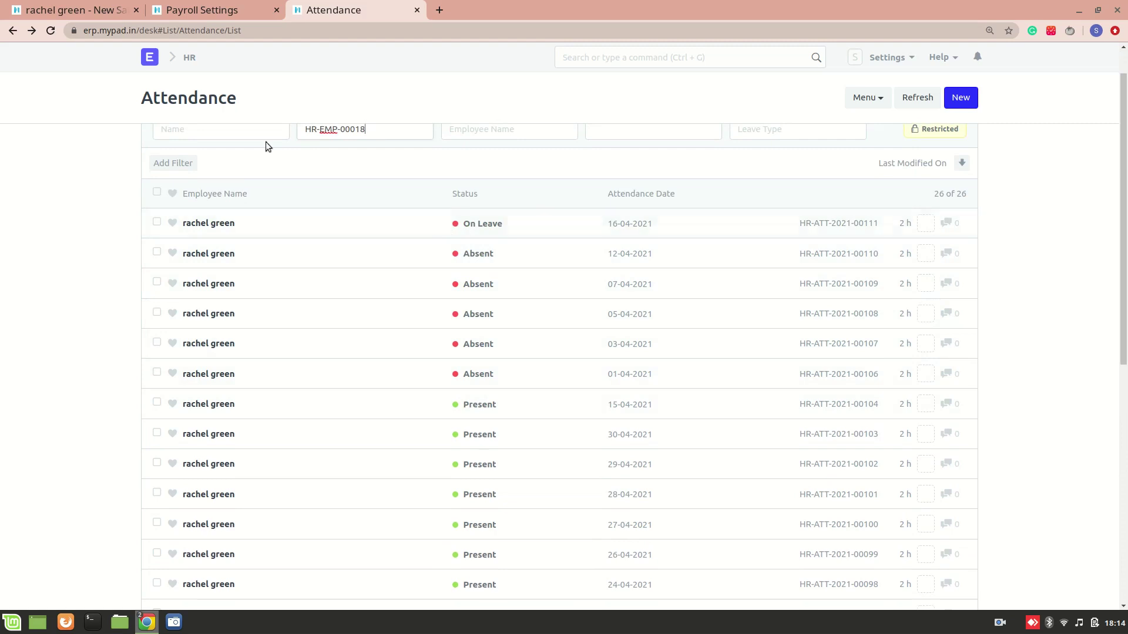
{"action": "left_click", "coordinate": [65, 10]}
{"action": "scroll", "coordinate": [331, 411], "scroll_direction": "down", "scroll_amount": 4}
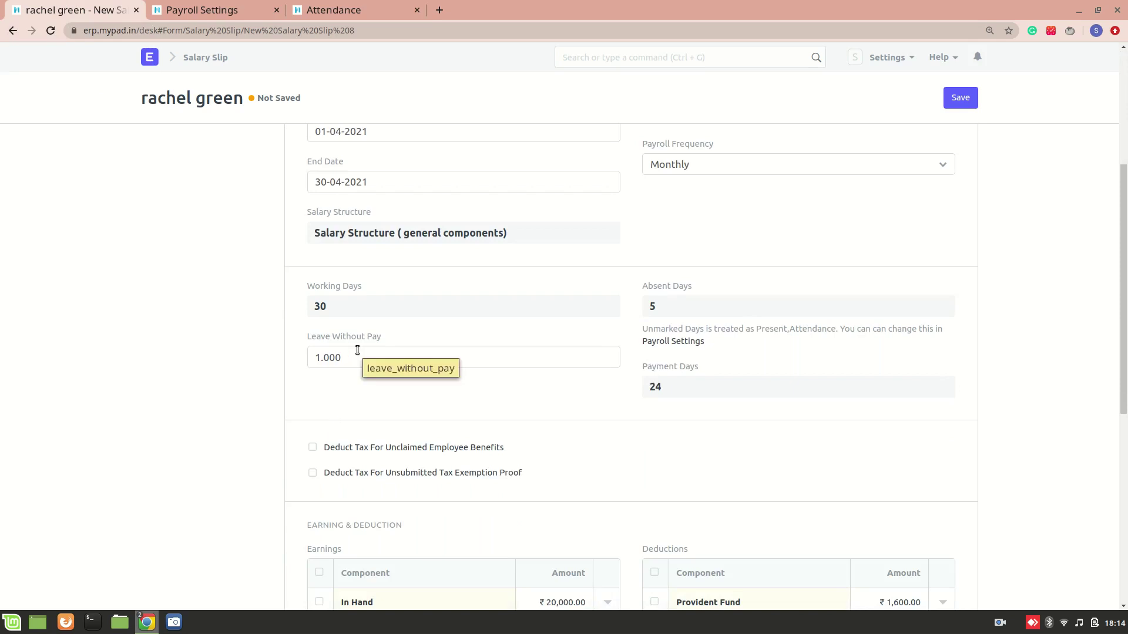
Review the slip's 24 payment days, earnings and deductions, then save it as a draft
{"action": "scroll", "coordinate": [357, 350], "scroll_direction": "down", "scroll_amount": 1}
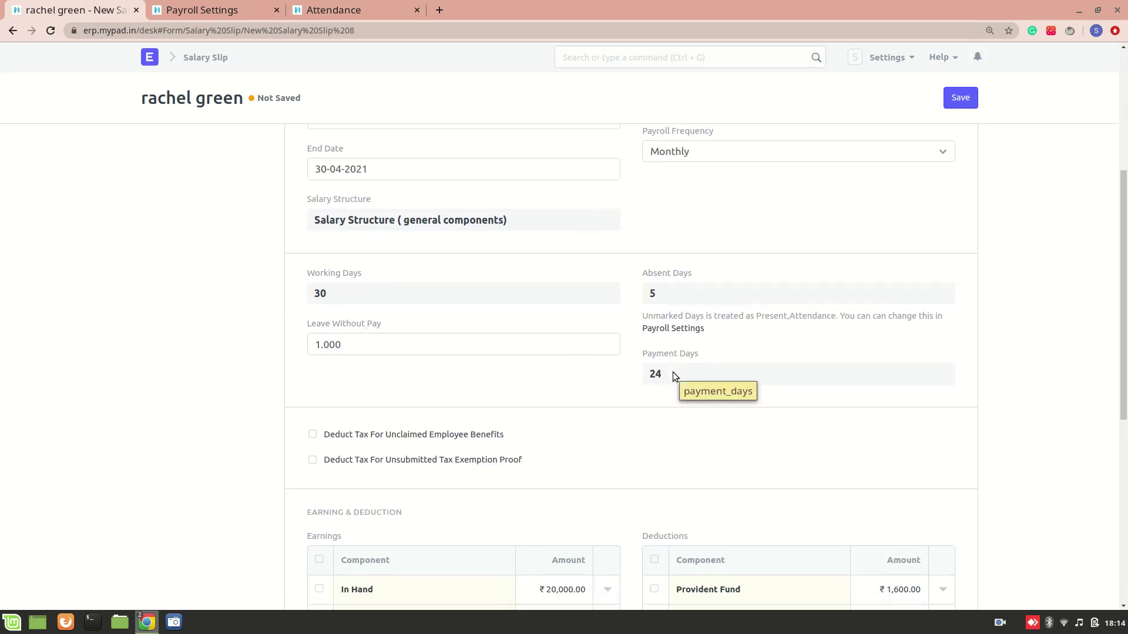
{"action": "scroll", "coordinate": [508, 352], "scroll_direction": "down", "scroll_amount": 7}
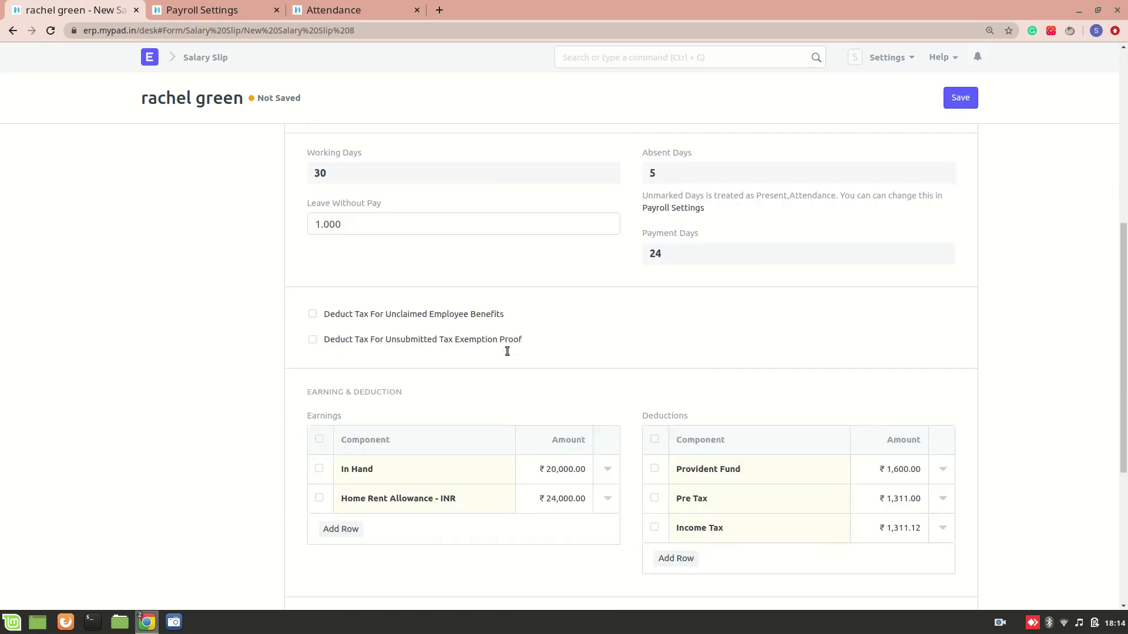
{"action": "scroll", "coordinate": [506, 350], "scroll_direction": "up", "scroll_amount": 6}
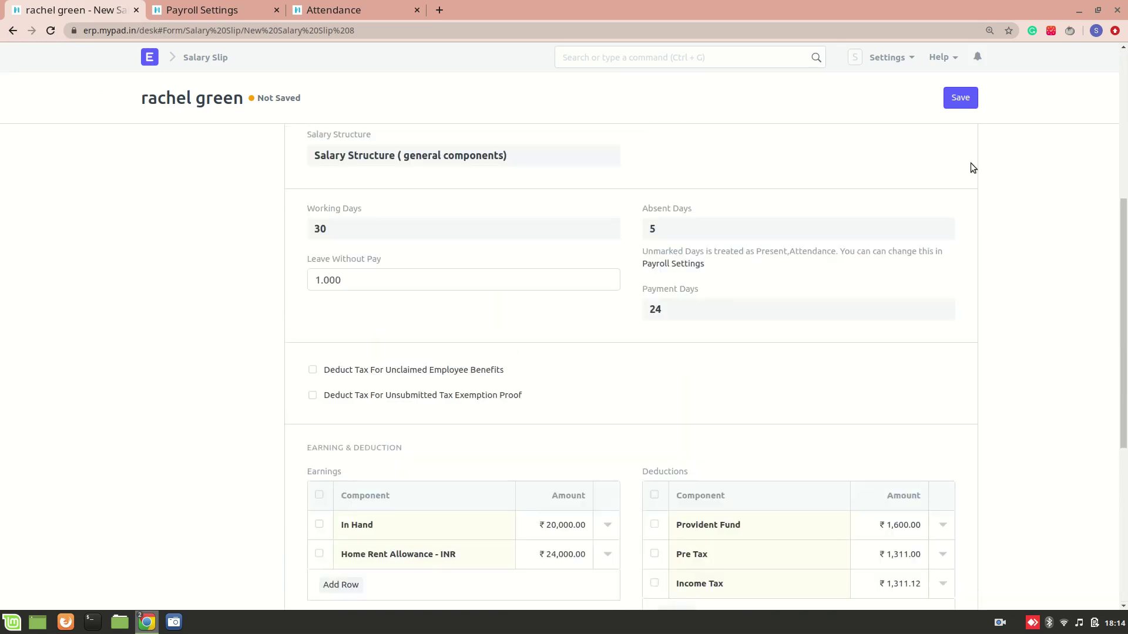
{"action": "left_click", "coordinate": [964, 99]}
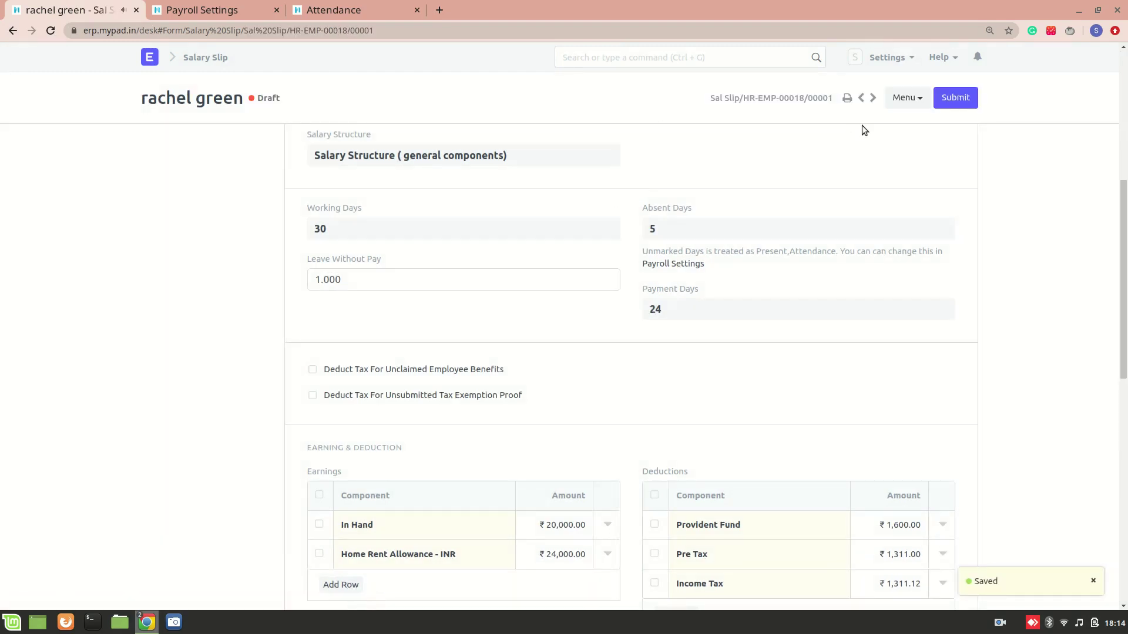
Submit the salary slip and check its ₹39,777.88 net pay, rounded to ₹39,778.00
{"action": "left_click", "coordinate": [960, 97]}
{"action": "left_click", "coordinate": [749, 83]}
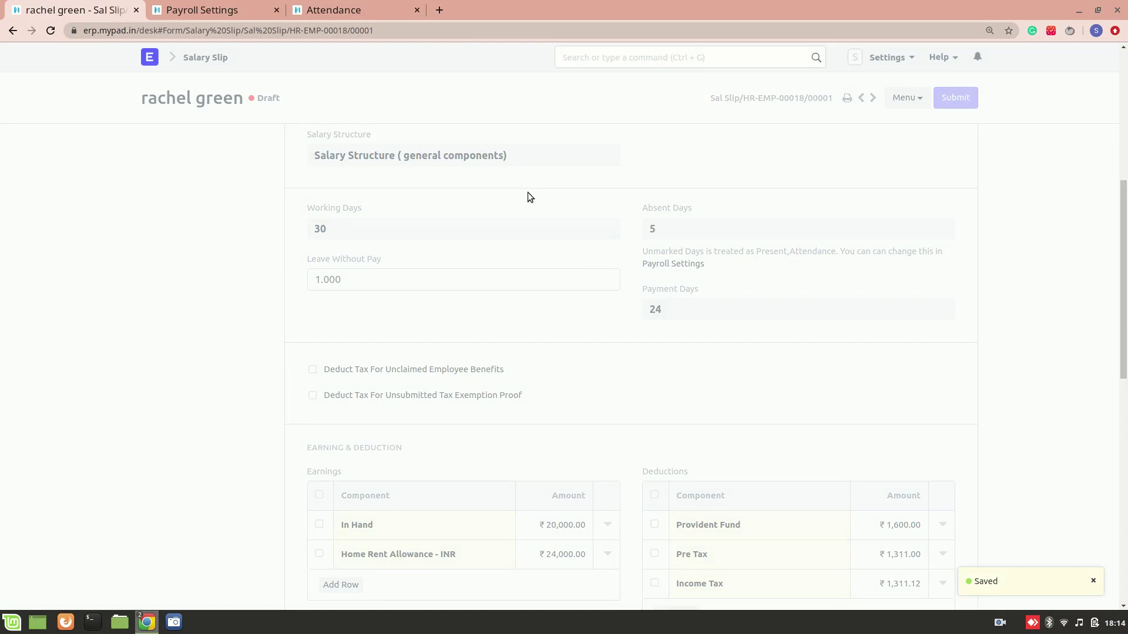
{"action": "scroll", "coordinate": [478, 263], "scroll_direction": "down", "scroll_amount": 4}
{"action": "scroll", "coordinate": [478, 268], "scroll_direction": "up", "scroll_amount": 10}
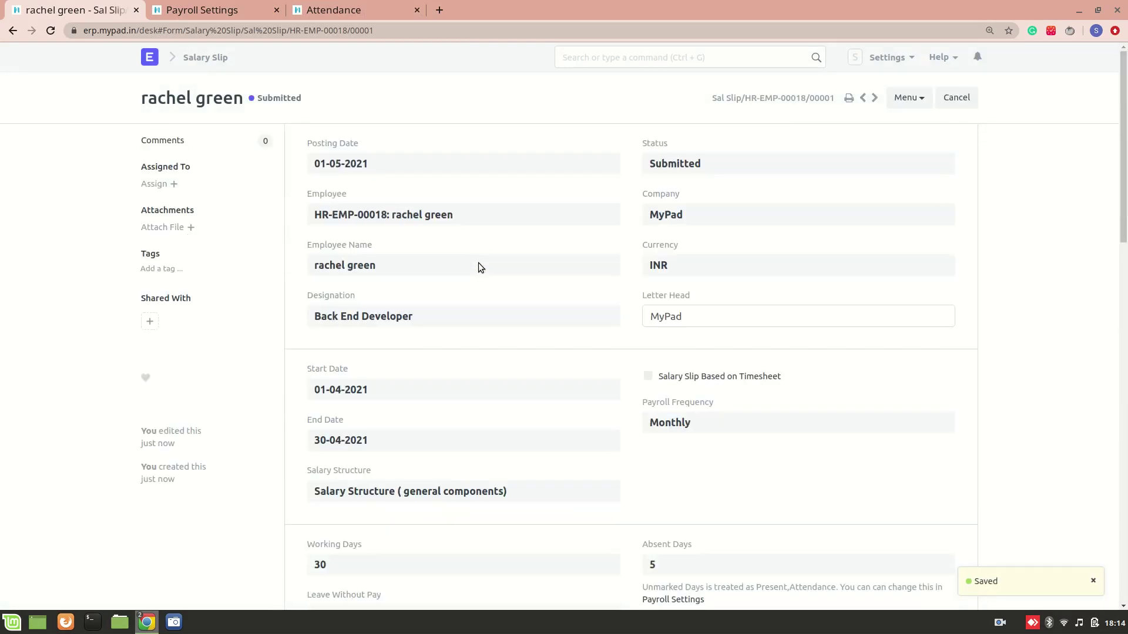
{"action": "scroll", "coordinate": [479, 267], "scroll_direction": "down", "scroll_amount": 2}
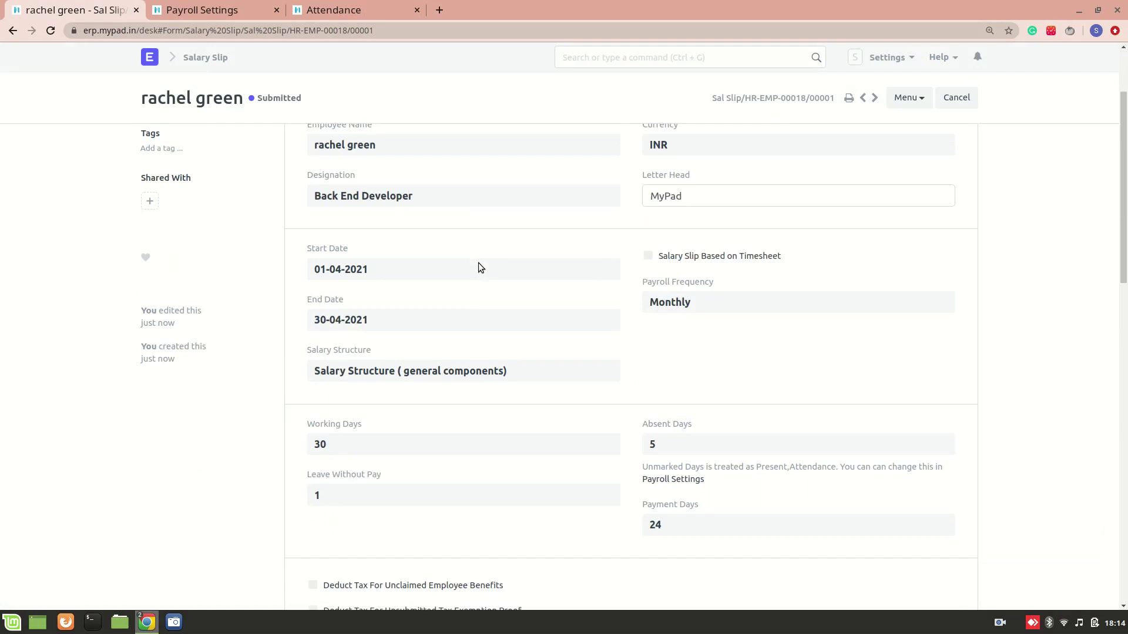
{"action": "scroll", "coordinate": [491, 303], "scroll_direction": "down", "scroll_amount": 11}
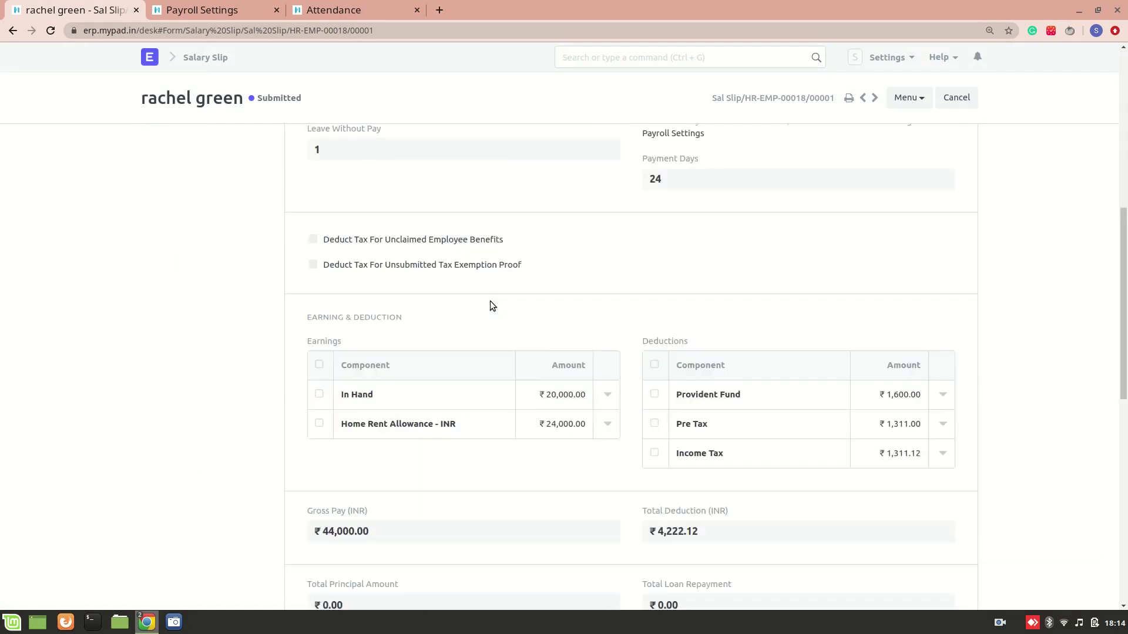
{"action": "scroll", "coordinate": [492, 305], "scroll_direction": "down", "scroll_amount": 1}
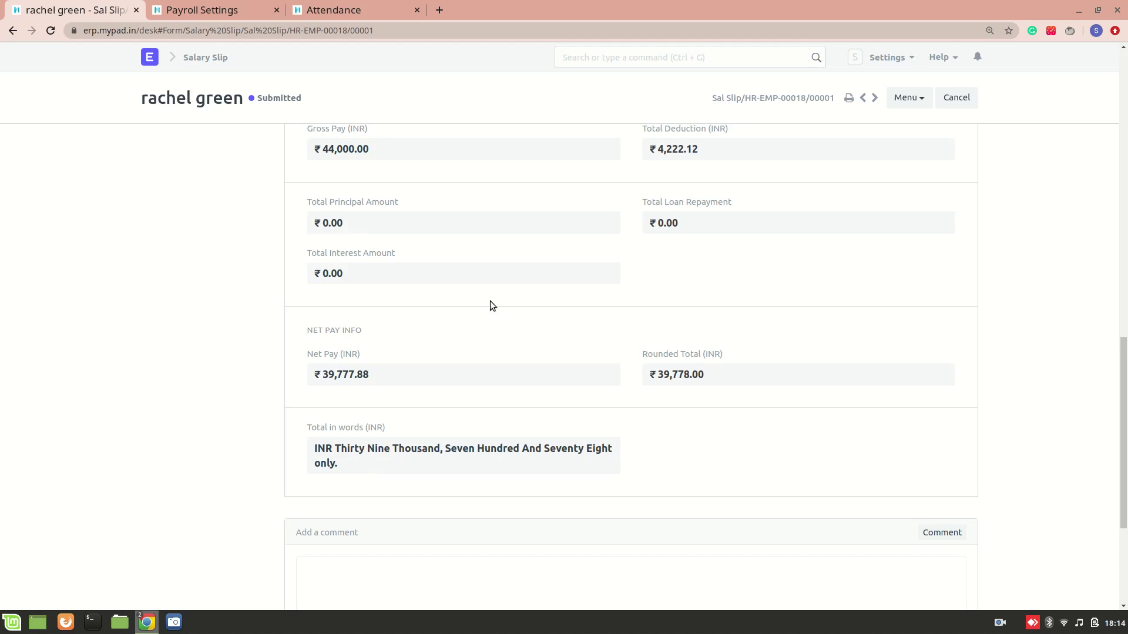
{"action": "scroll", "coordinate": [491, 304], "scroll_direction": "up", "scroll_amount": 12}
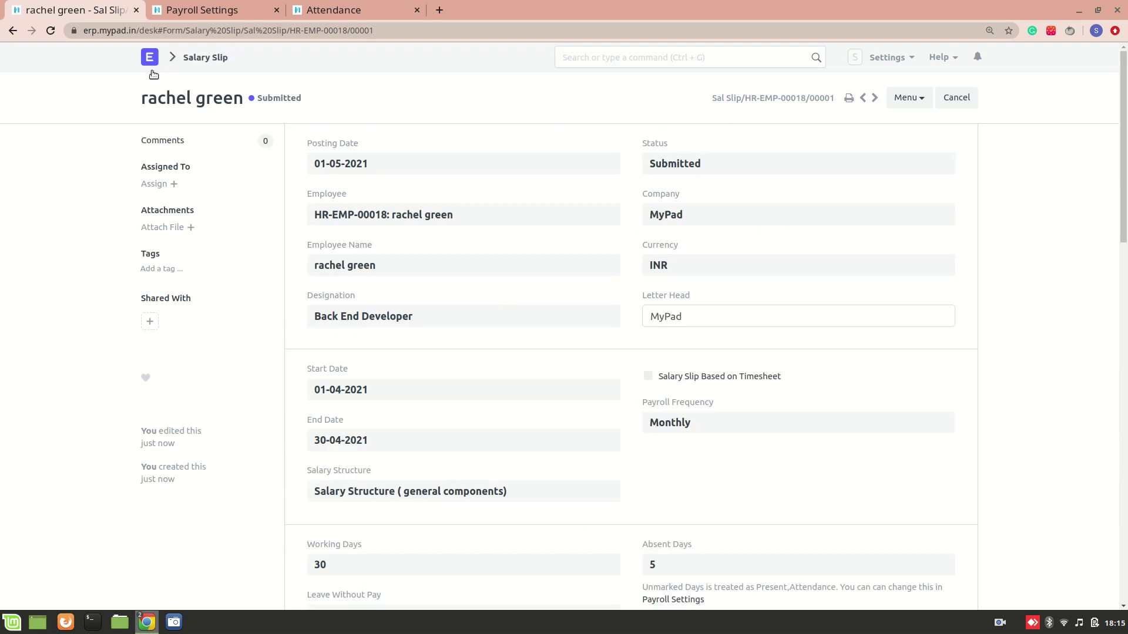
Go back to the salary structure list and open 'Salary Structure( flexible benefits + general components)'
{"action": "left_click", "coordinate": [376, 492]}
{"action": "scroll", "coordinate": [347, 359], "scroll_direction": "down", "scroll_amount": 7}
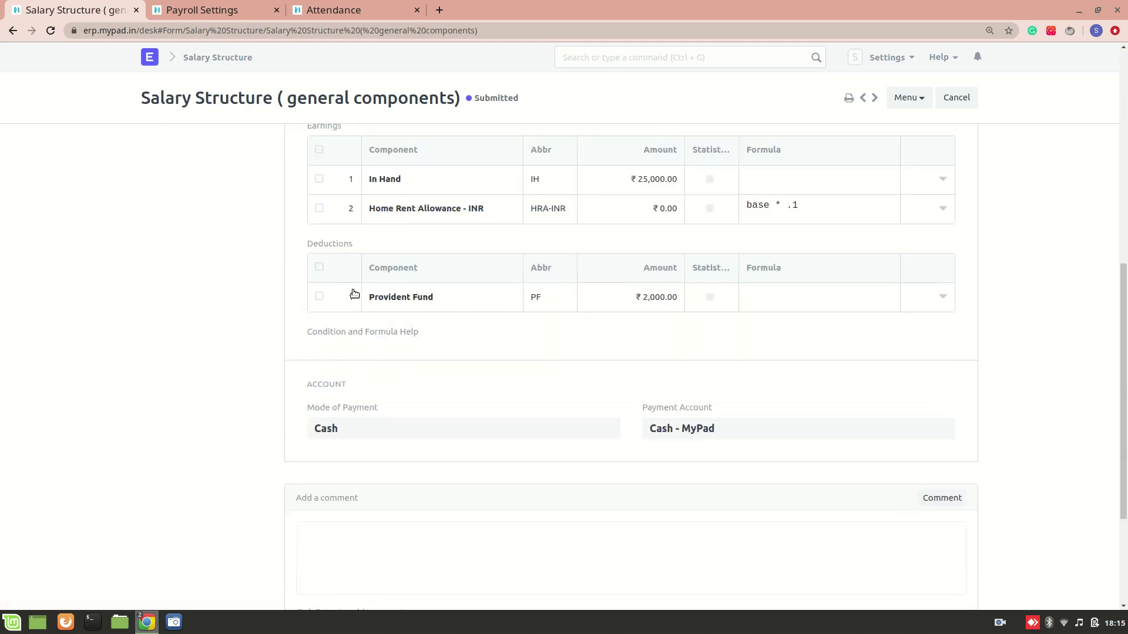
{"action": "left_click", "coordinate": [3, 34]}
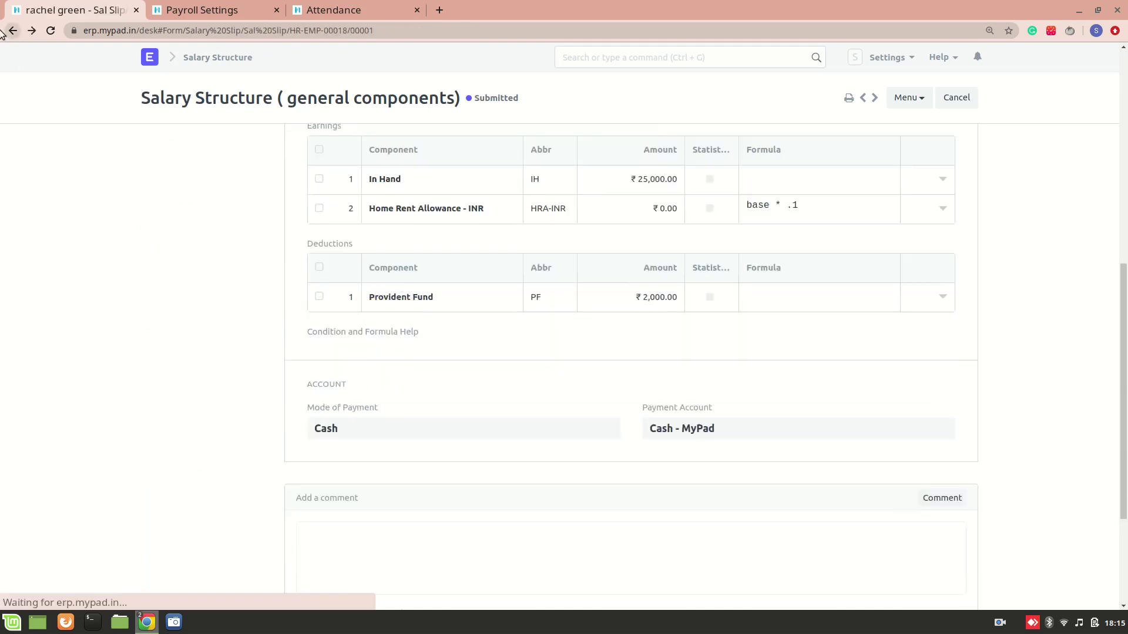
{"action": "left_click", "coordinate": [3, 34]}
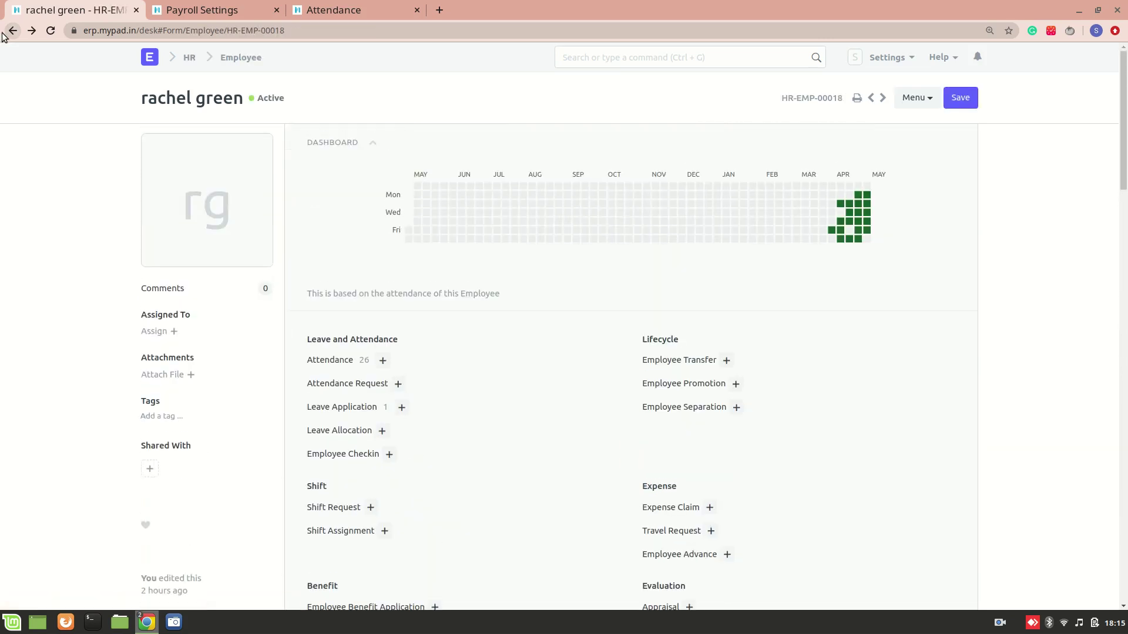
{"action": "key", "text": "alt+Right"}
{"action": "key", "text": "alt+Right"}
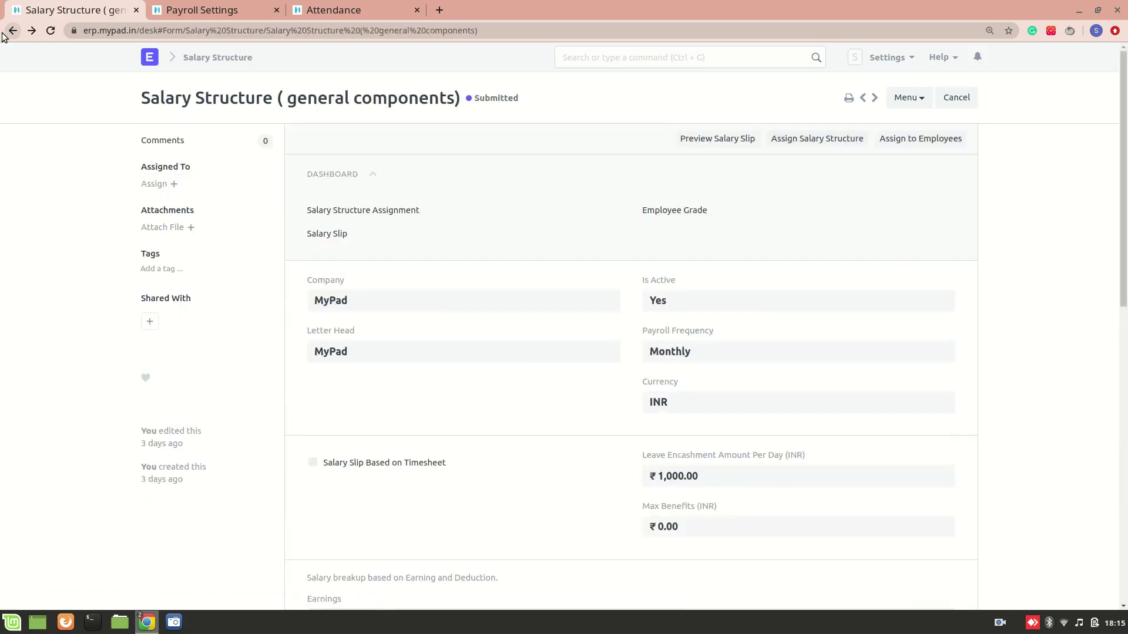
{"action": "left_click", "coordinate": [3, 34]}
{"action": "scroll", "coordinate": [114, 213], "scroll_direction": "down", "scroll_amount": 3}
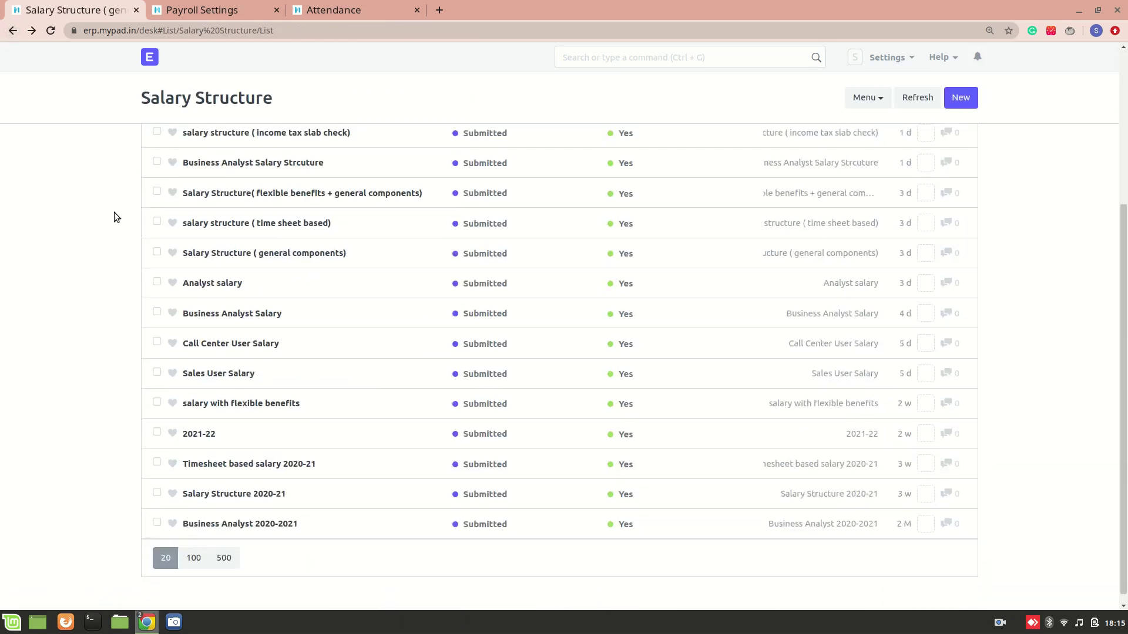
{"action": "left_click", "coordinate": [291, 192]}
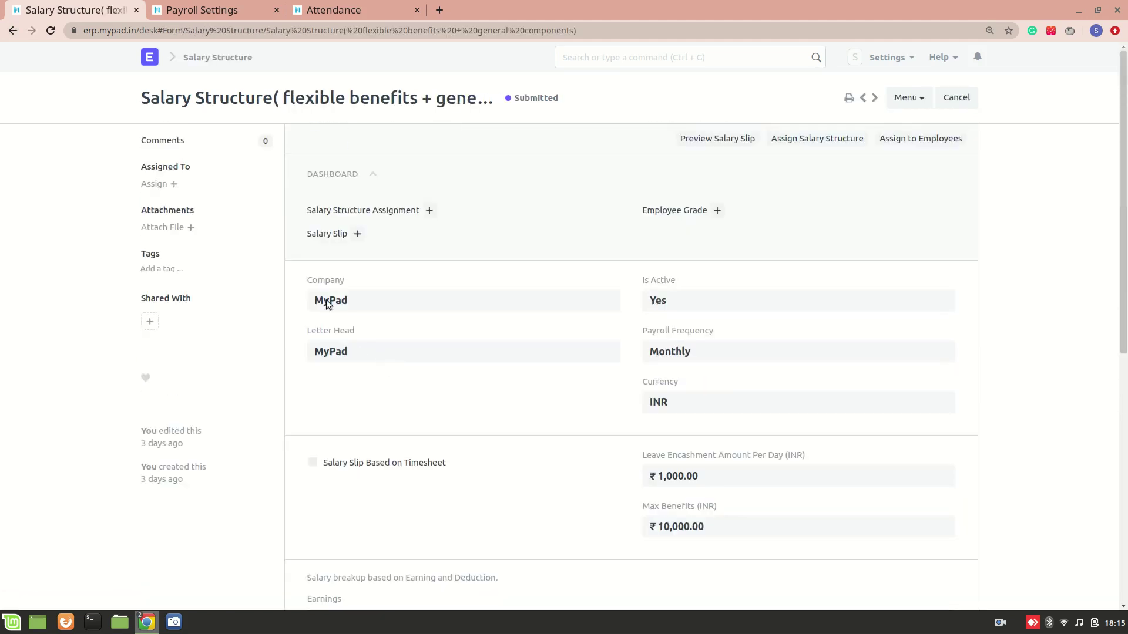
{"action": "scroll", "coordinate": [466, 302], "scroll_direction": "down", "scroll_amount": 5}
{"action": "scroll", "coordinate": [466, 302], "scroll_direction": "up", "scroll_amount": 2}
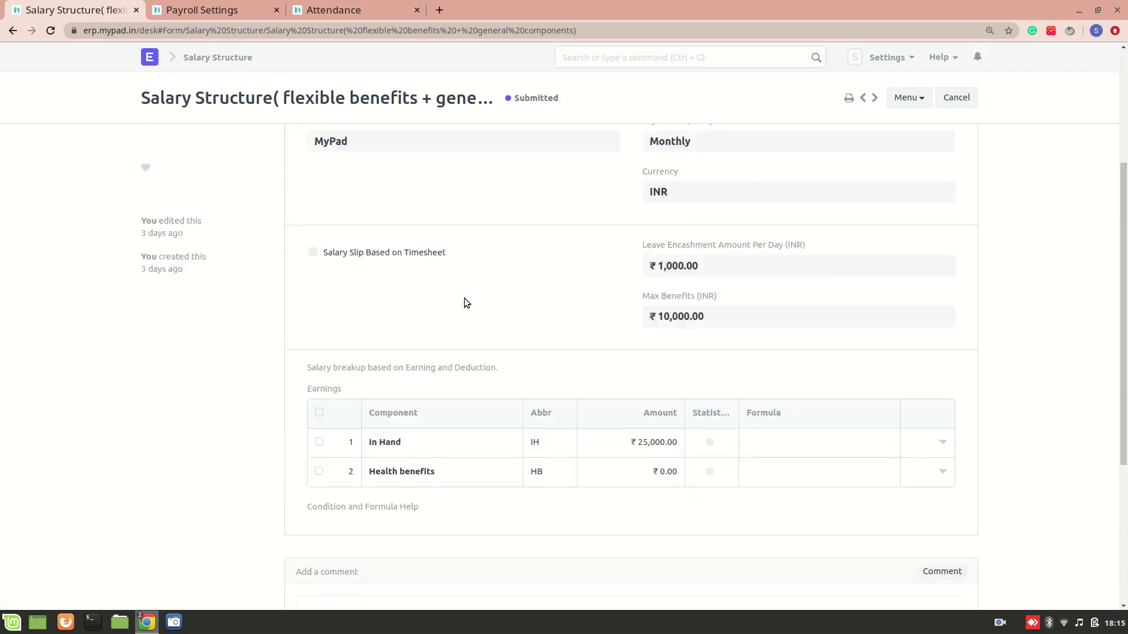
{"action": "scroll", "coordinate": [464, 298], "scroll_direction": "up", "scroll_amount": 5}
Assign the structure to the Back End Developer from 01-01-2021, Income Tax Slab 2022, base 4,00,000
{"action": "left_click", "coordinate": [429, 213]}
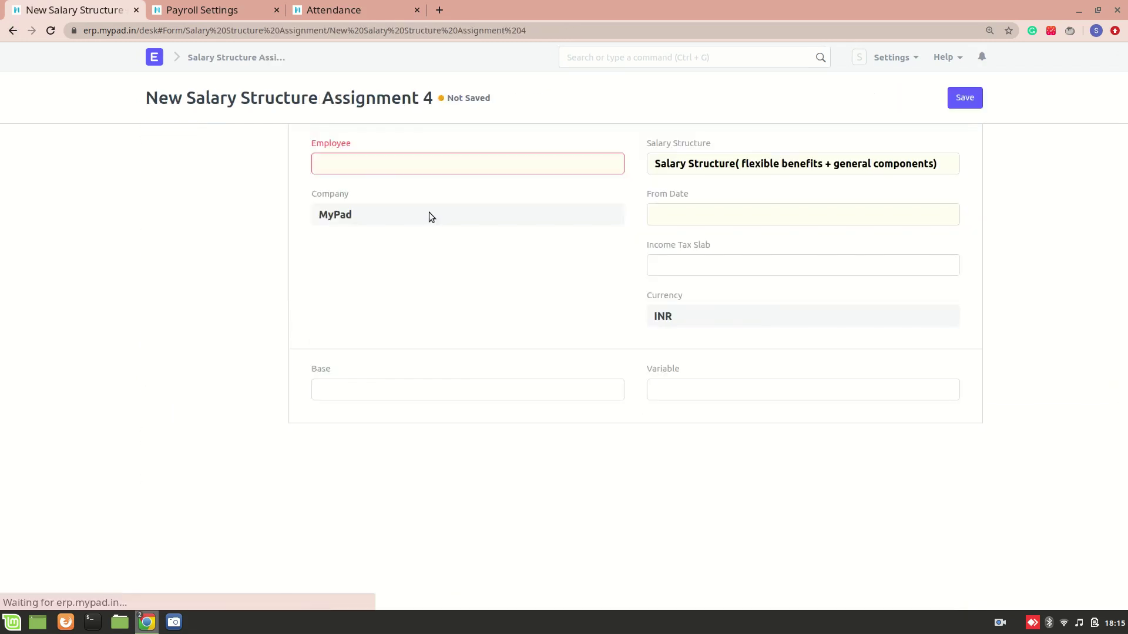
{"action": "left_click", "coordinate": [365, 172]}
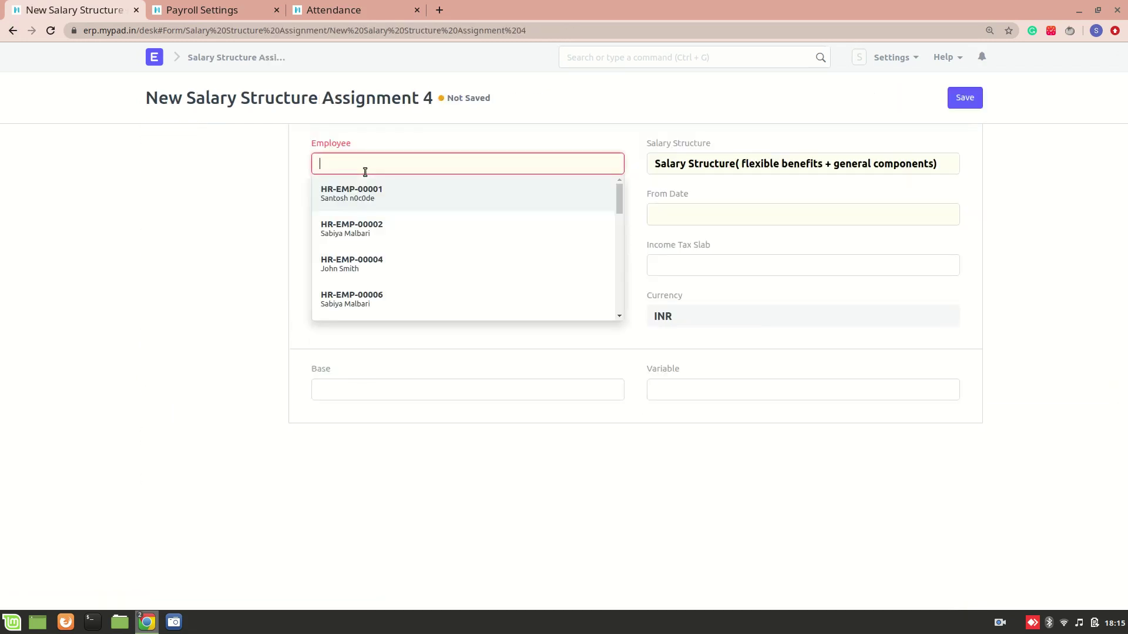
{"action": "type", "text": "rich"}
{"action": "left_click", "coordinate": [390, 189]}
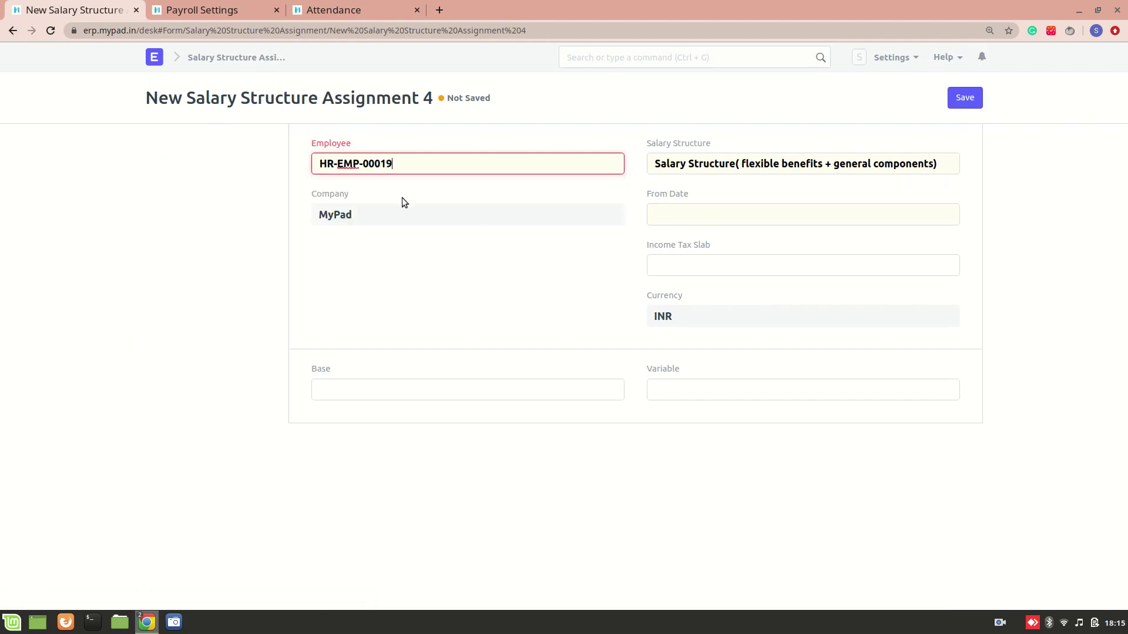
{"action": "left_click", "coordinate": [719, 258]}
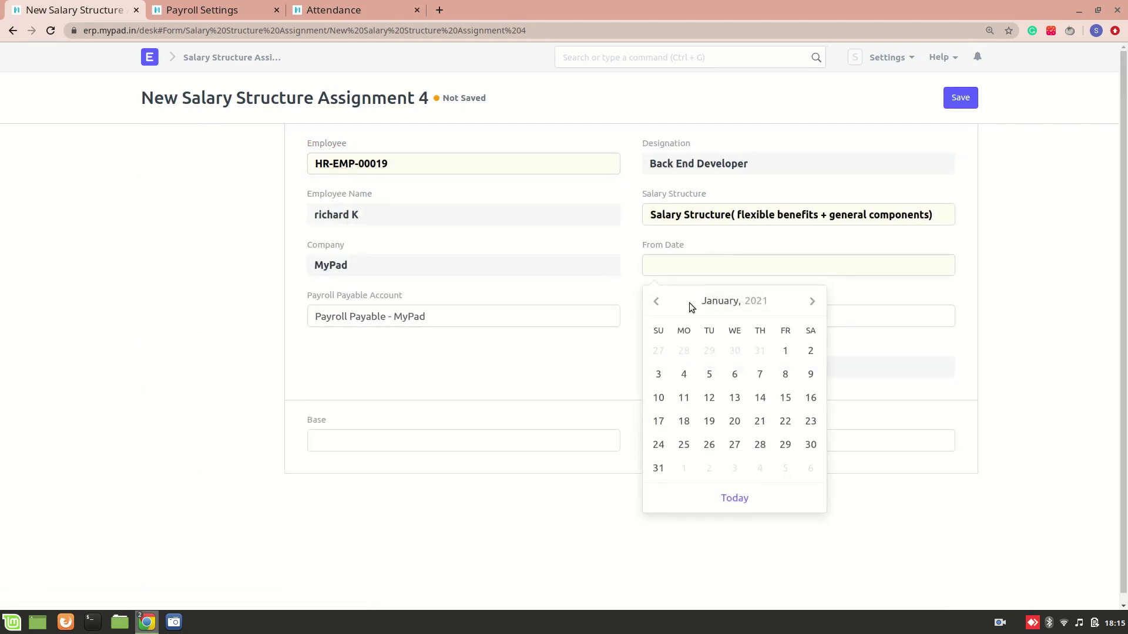
{"action": "left_click", "coordinate": [785, 355]}
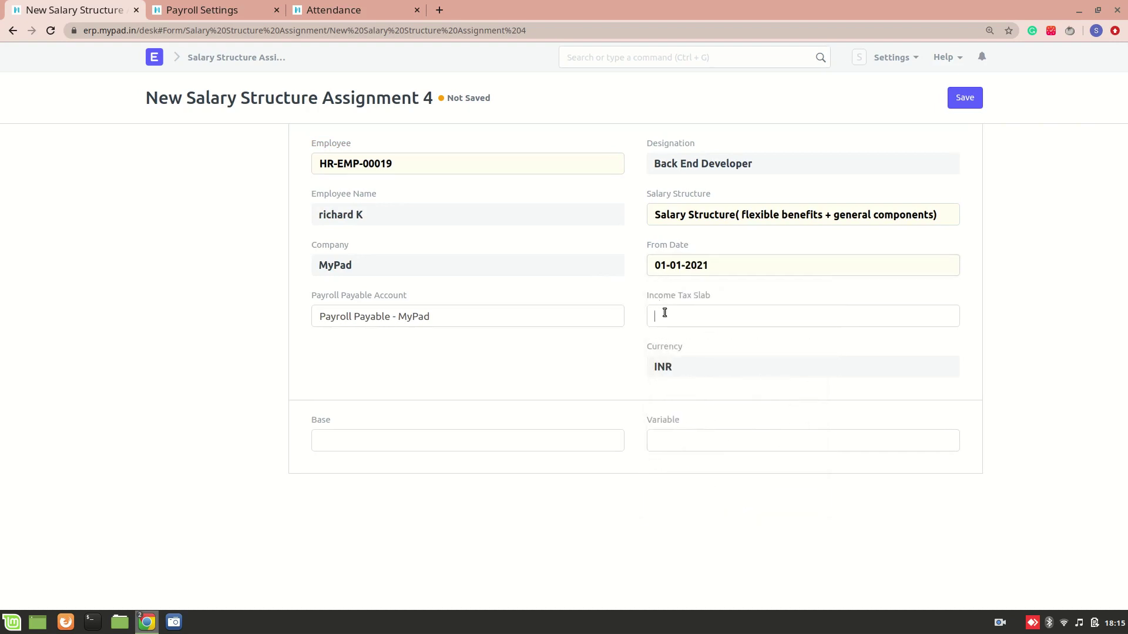
{"action": "left_click", "coordinate": [662, 312]}
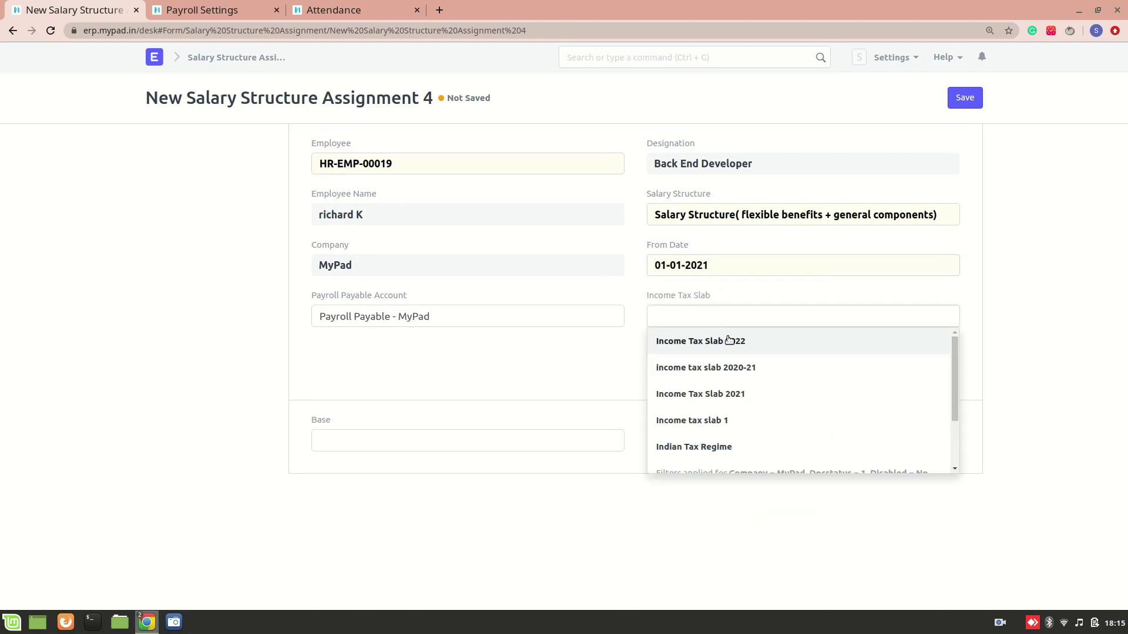
{"action": "left_click", "coordinate": [729, 340]}
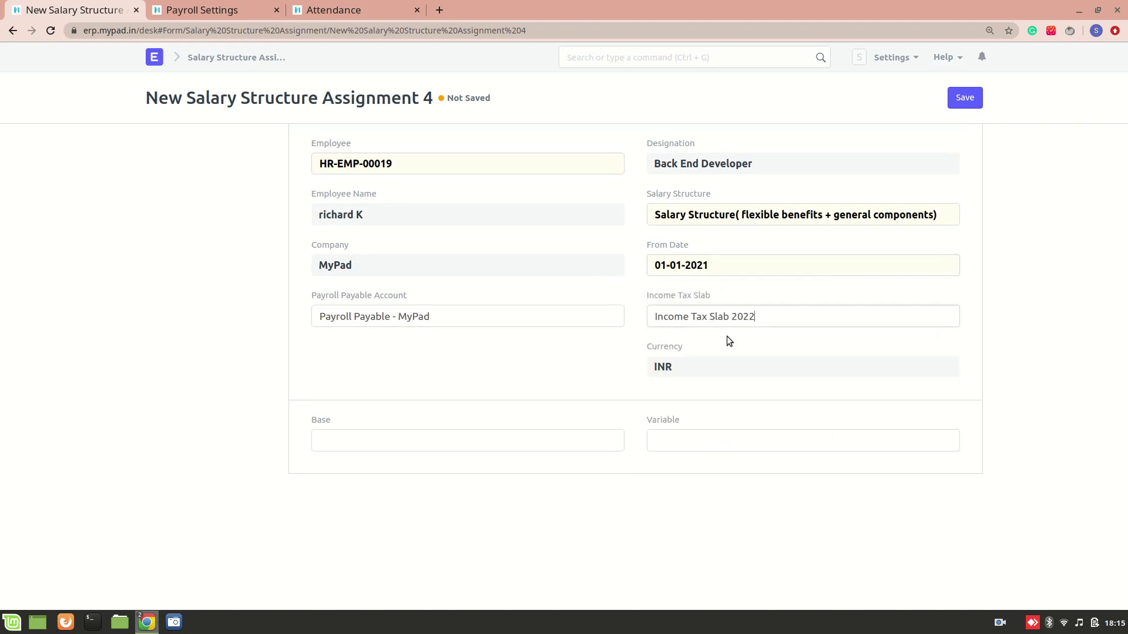
{"action": "left_click", "coordinate": [437, 445]}
{"action": "type", "text": "30"}
{"action": "type", "text": "400000"}
{"action": "left_click", "coordinate": [446, 481]}
Save and submit the salary structure assignment
{"action": "left_click", "coordinate": [972, 97]}
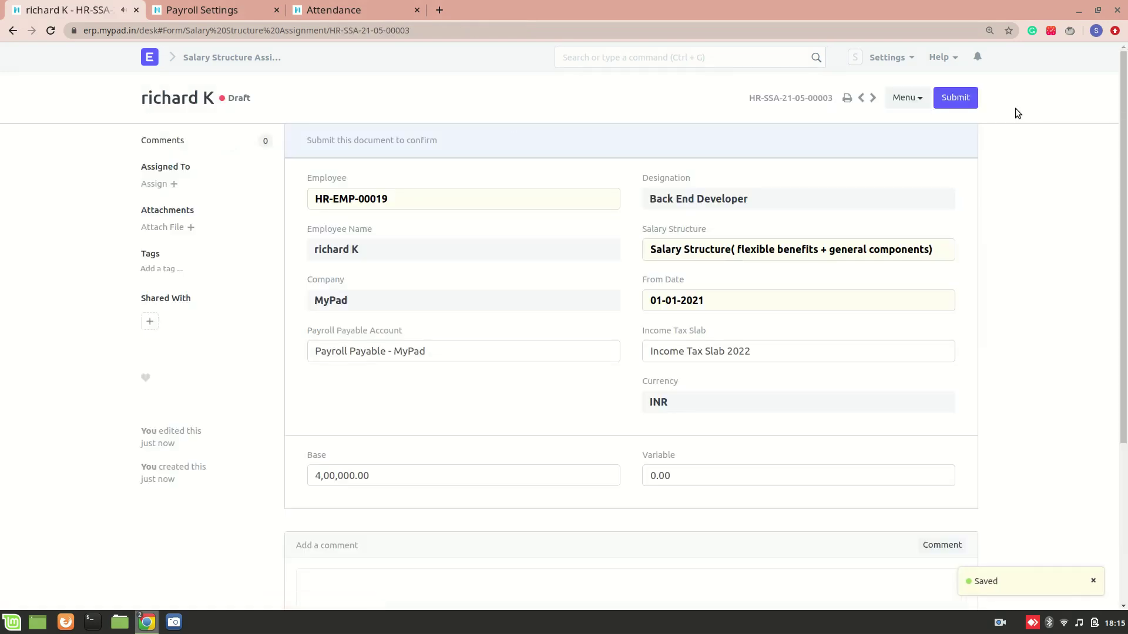
{"action": "left_click", "coordinate": [971, 97]}
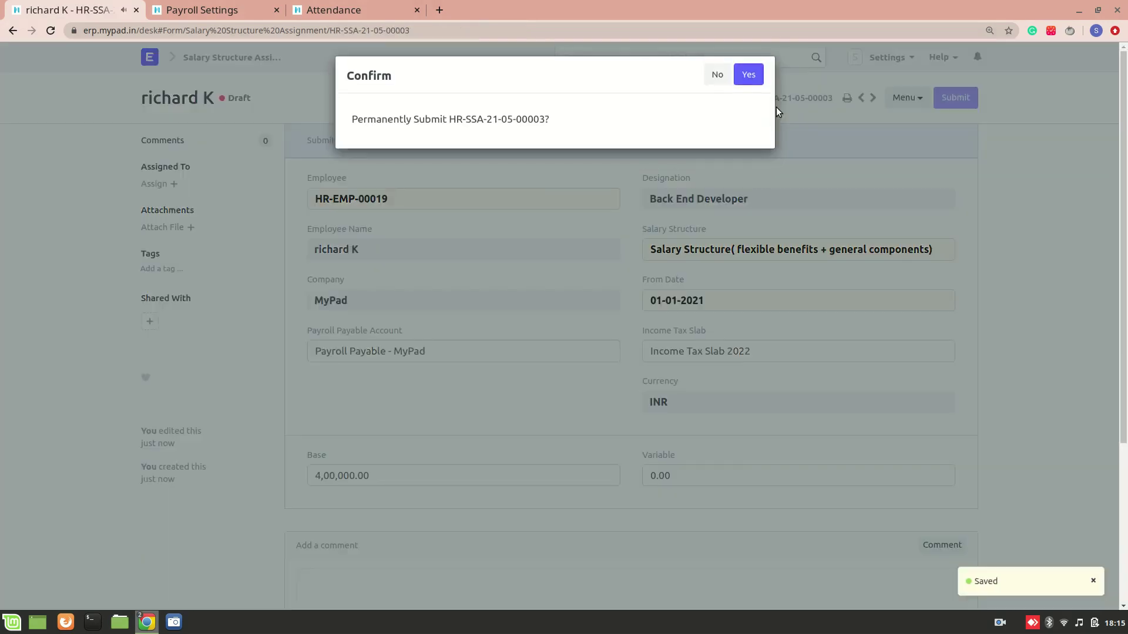
{"action": "left_click", "coordinate": [744, 83]}
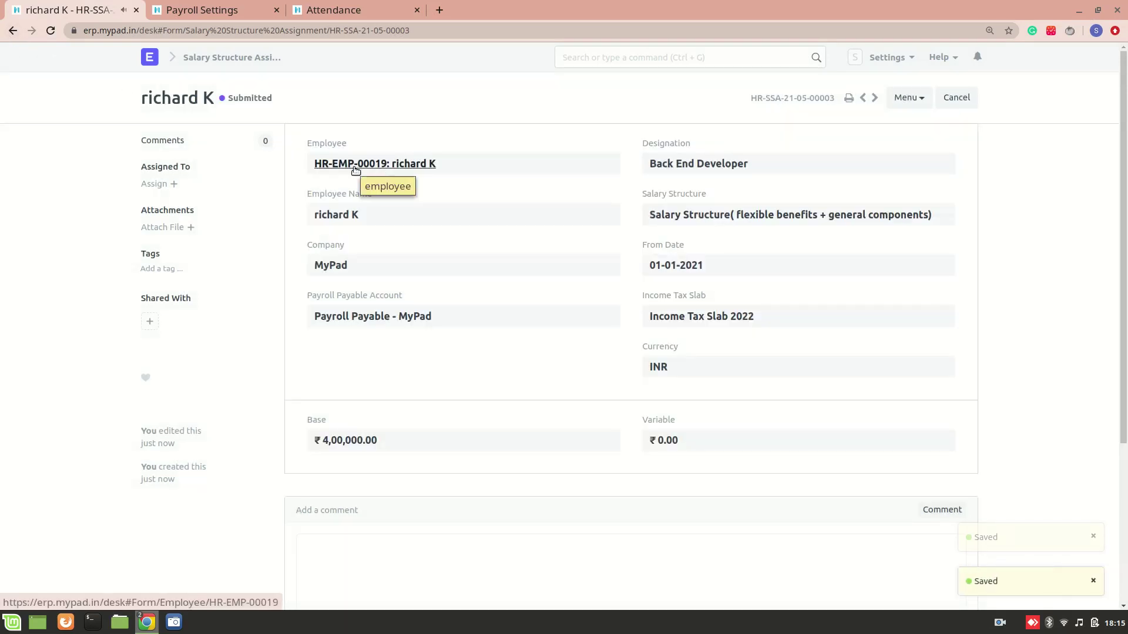
Start a new salary slip from the Back End Developer employee's record
{"action": "left_click", "coordinate": [389, 164]}
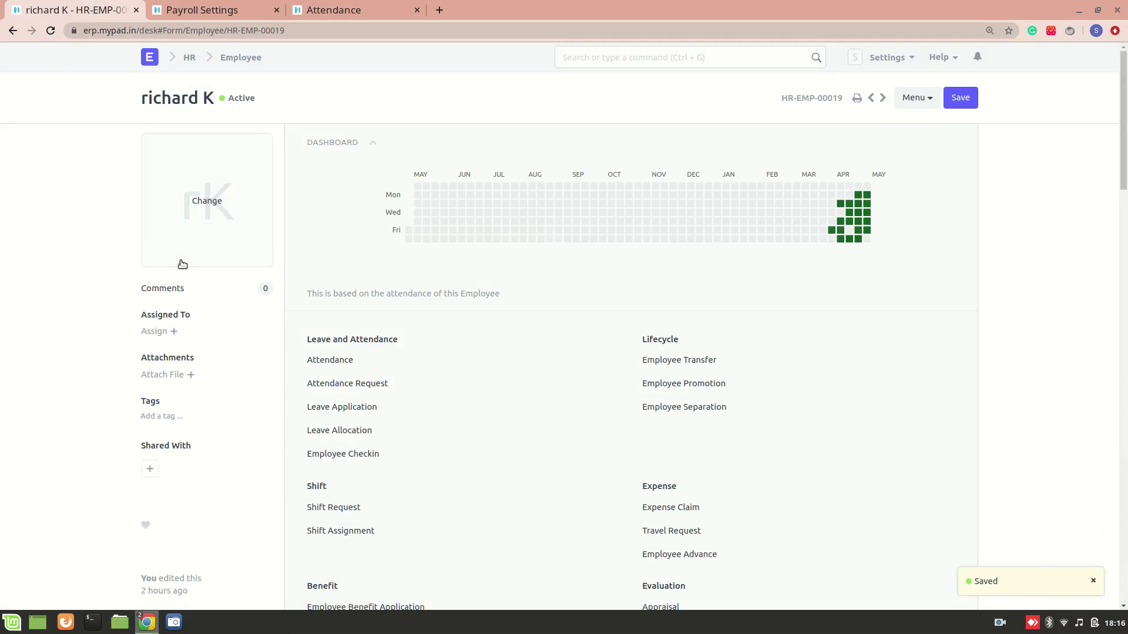
{"action": "scroll", "coordinate": [286, 355], "scroll_direction": "down", "scroll_amount": 5}
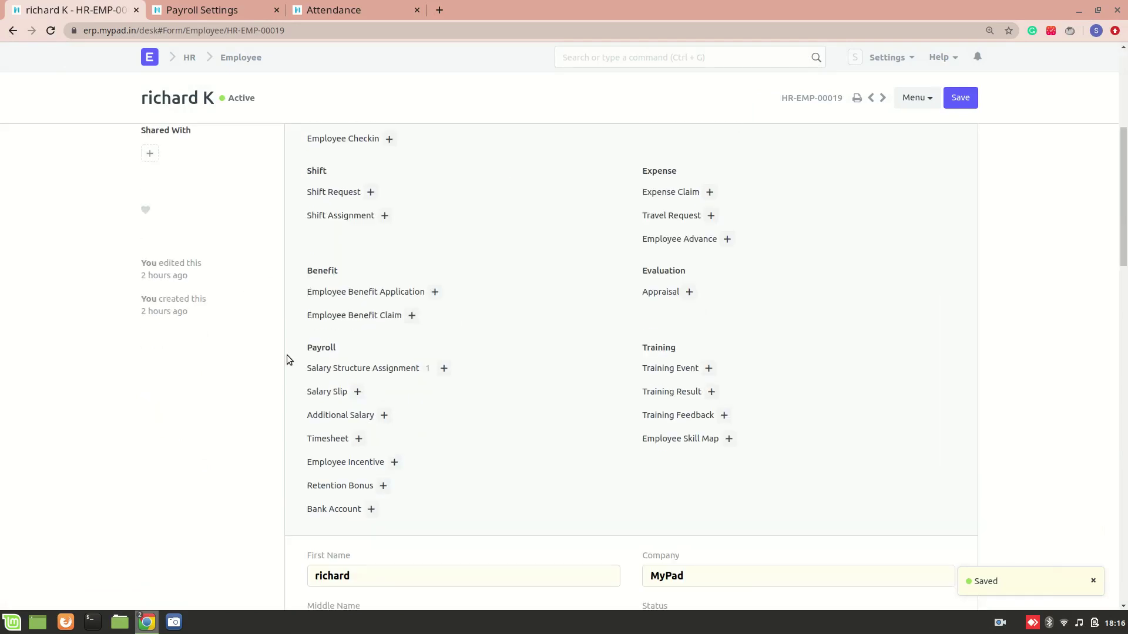
{"action": "left_click", "coordinate": [359, 391]}
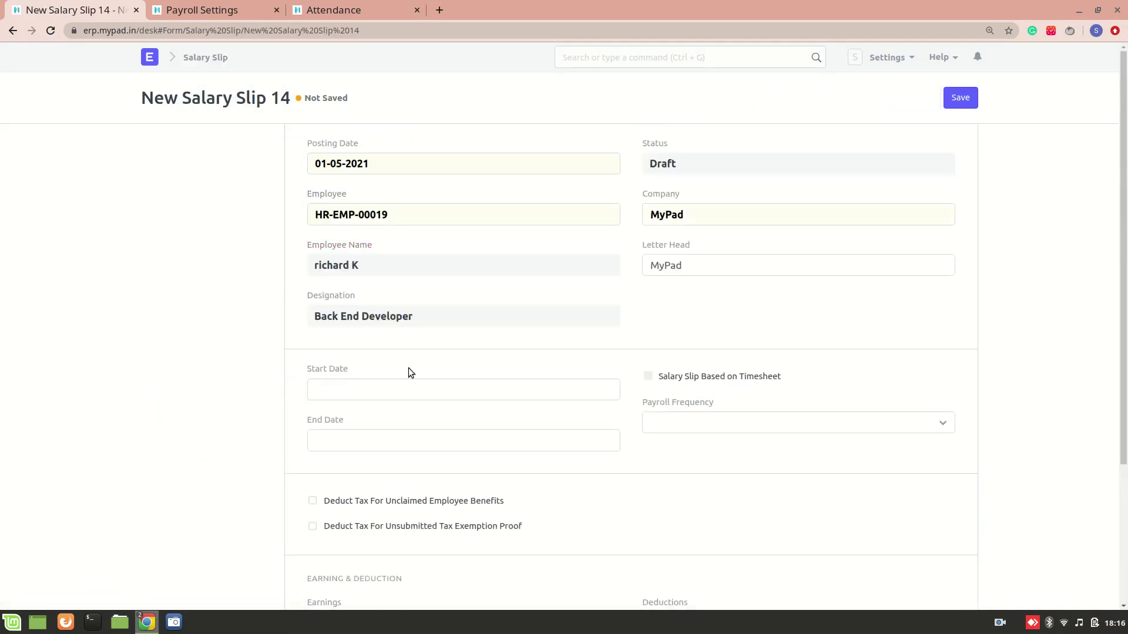
Set the new slip's Start Date to 1 April 2021, giving 28 payment days
{"action": "scroll", "coordinate": [410, 372], "scroll_direction": "down", "scroll_amount": 2}
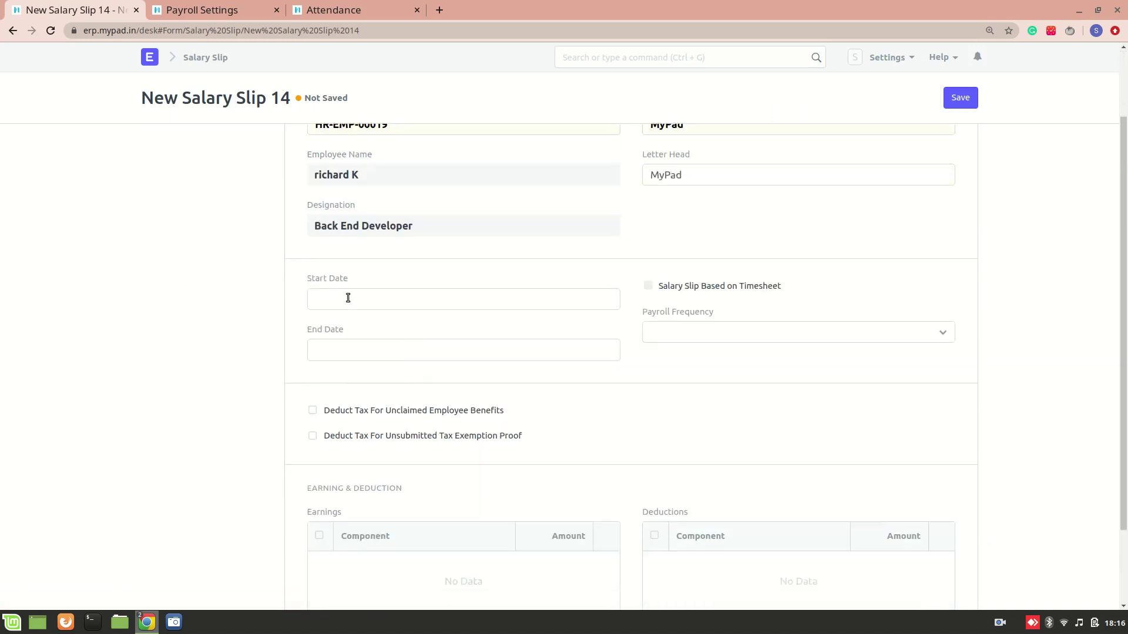
{"action": "left_click", "coordinate": [347, 298]}
{"action": "left_click", "coordinate": [335, 295]}
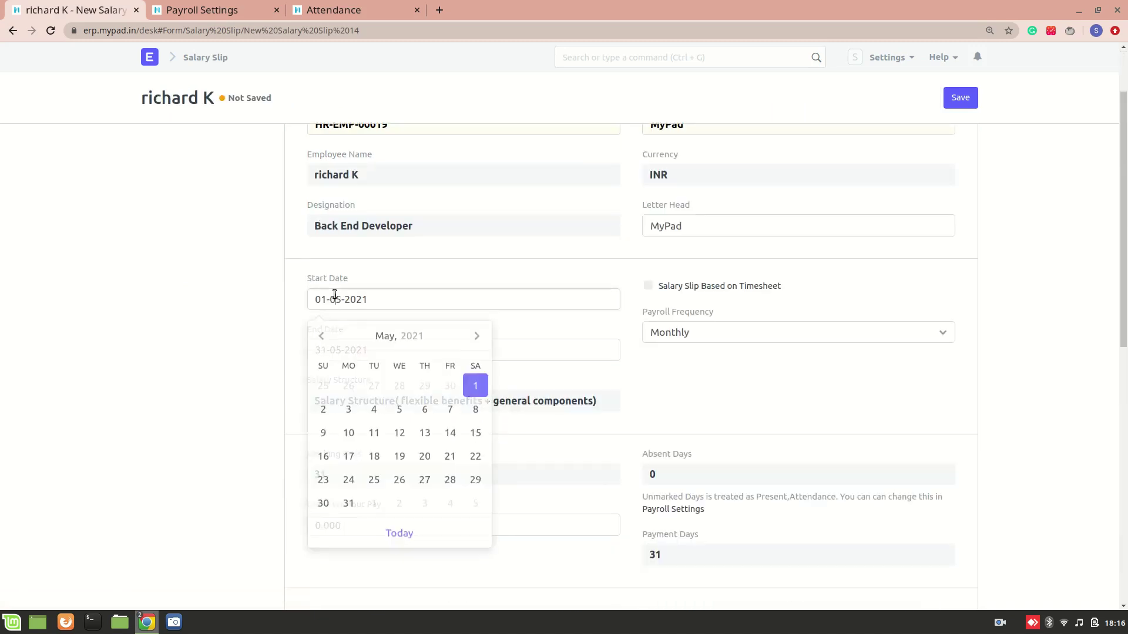
{"action": "left_click", "coordinate": [322, 335]}
{"action": "left_click", "coordinate": [430, 387]}
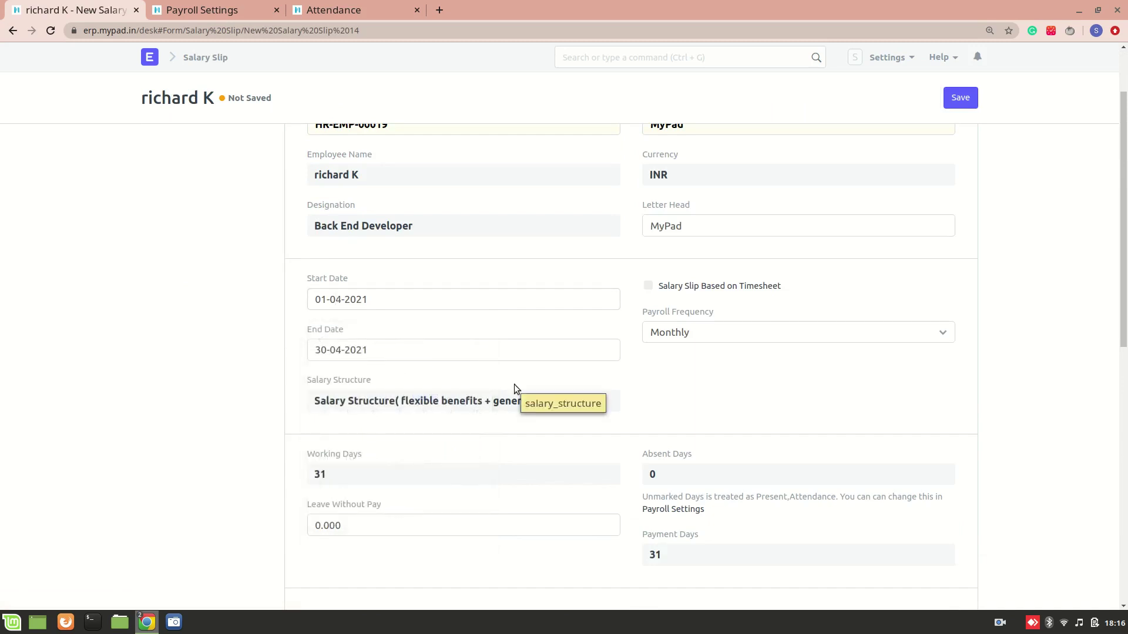
{"action": "scroll", "coordinate": [348, 290], "scroll_direction": "down", "scroll_amount": 3}
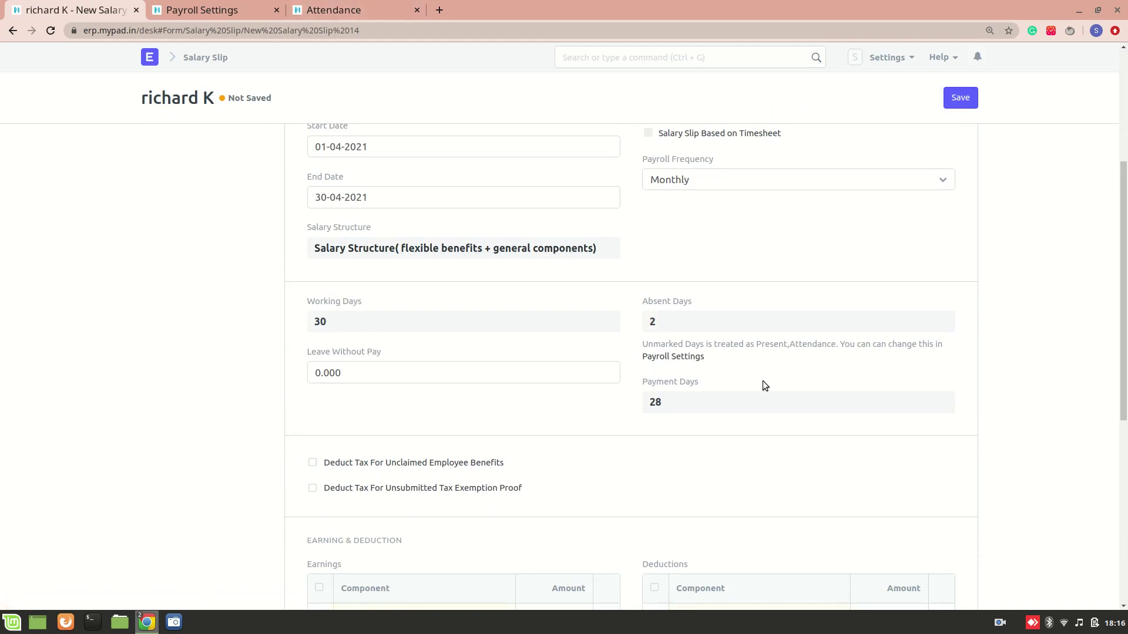
{"action": "scroll", "coordinate": [529, 329], "scroll_direction": "up", "scroll_amount": 3}
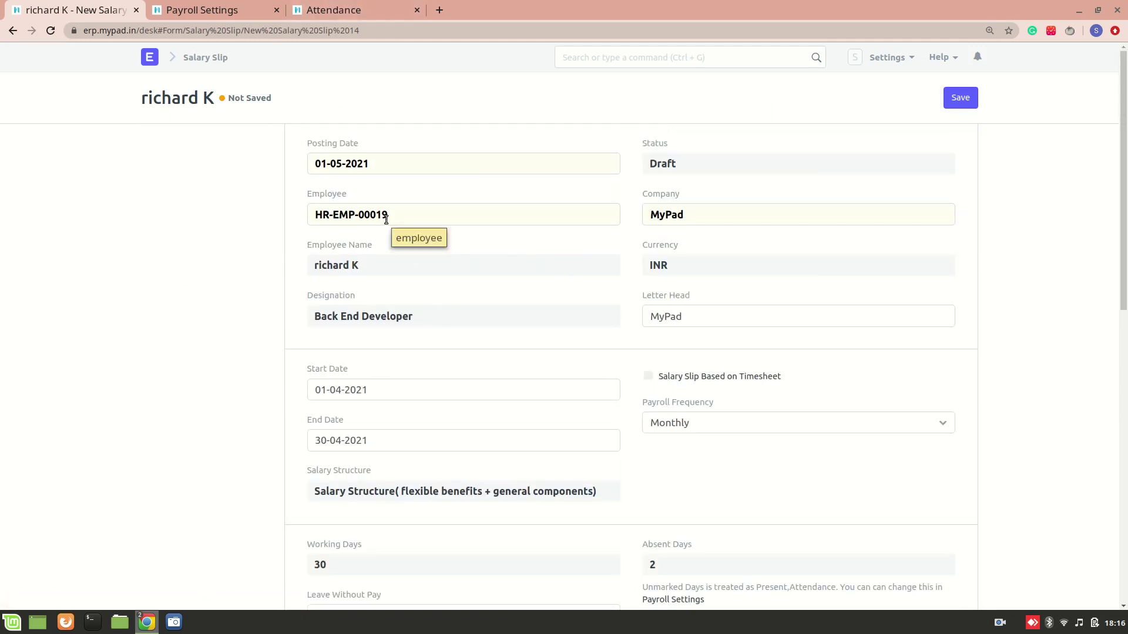
Filter the Attendance list to this employee, showing 30 records with two April absences
{"action": "left_click", "coordinate": [347, 6]}
{"action": "key", "text": "BackSpace"}
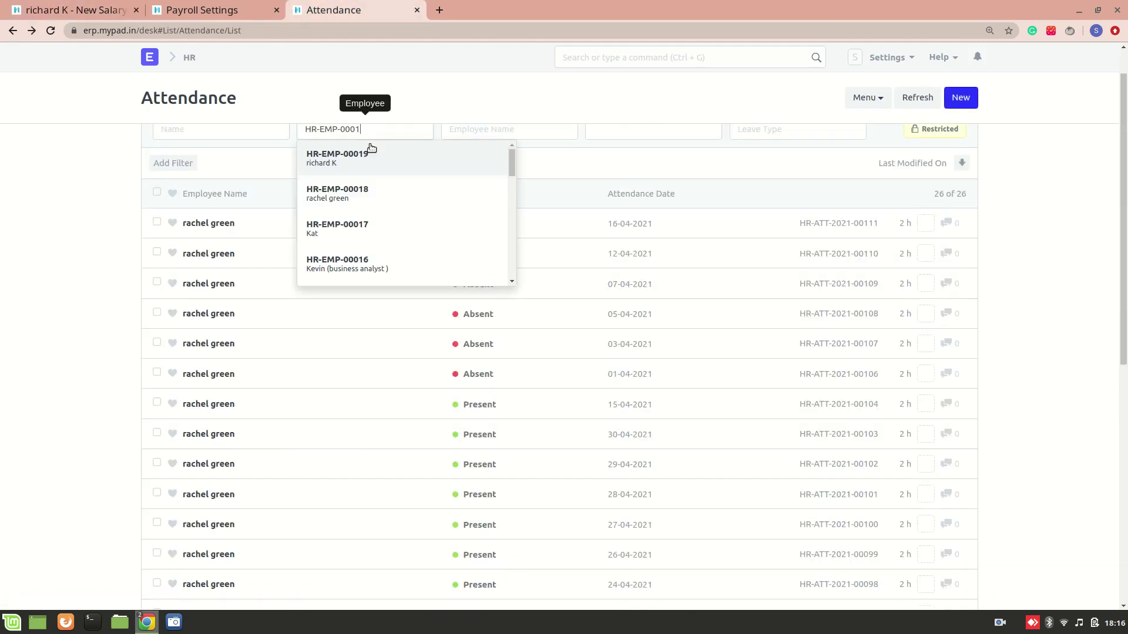
{"action": "type", "text": "9"}
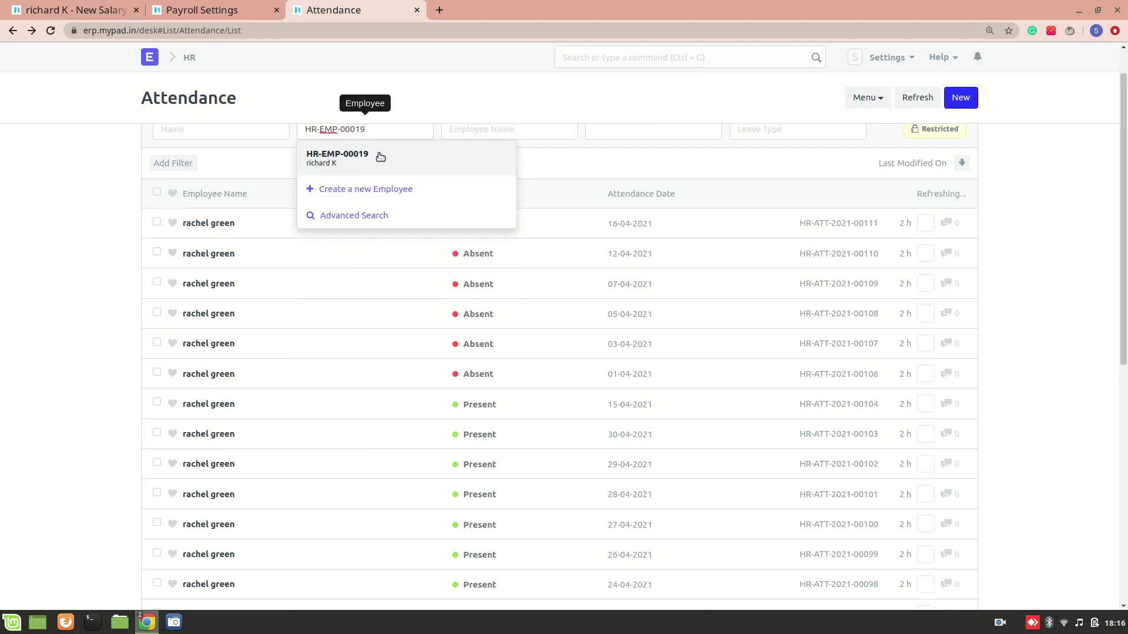
{"action": "left_click", "coordinate": [378, 155]}
{"action": "scroll", "coordinate": [466, 217], "scroll_direction": "up", "scroll_amount": 1}
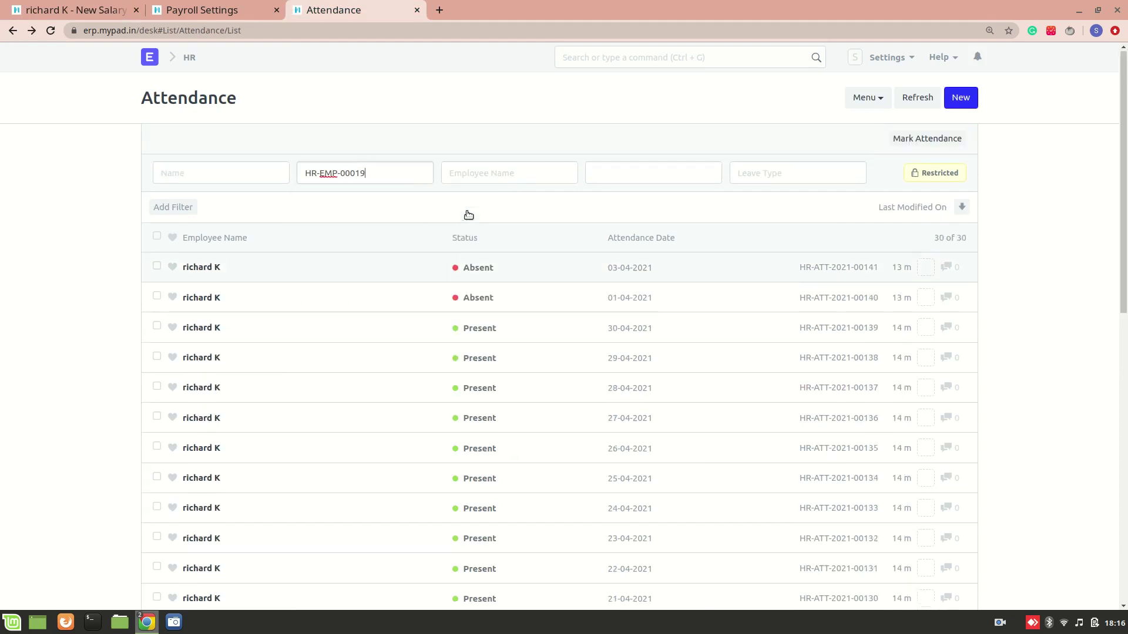
Return to the April slip and expand the In Hand earnings row's component properties
{"action": "left_click", "coordinate": [97, 8]}
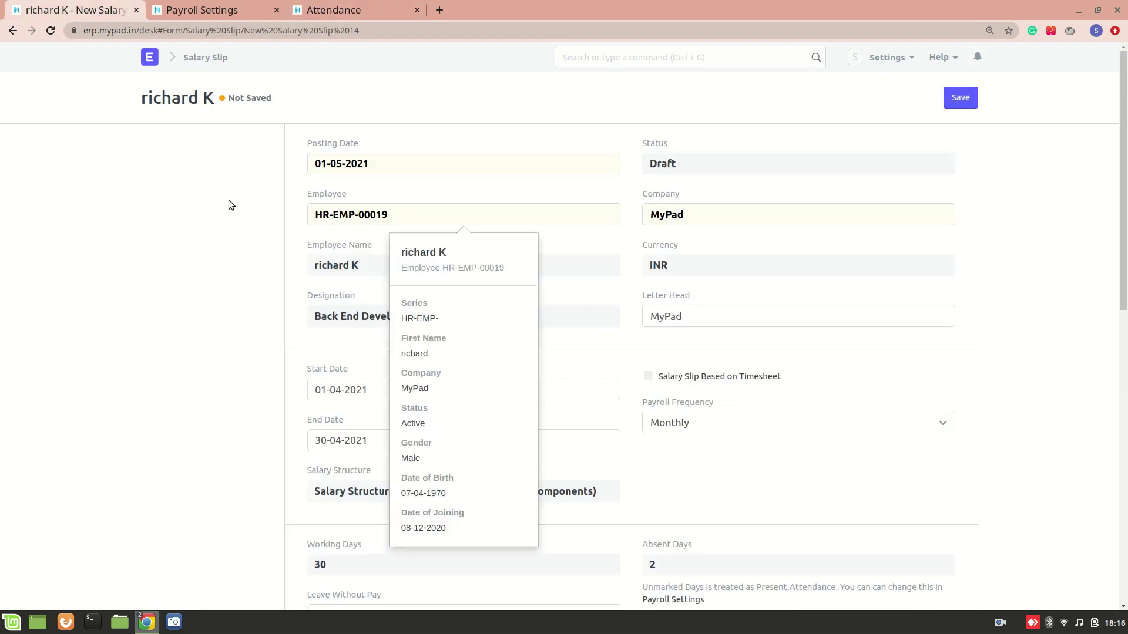
{"action": "scroll", "coordinate": [233, 209], "scroll_direction": "down", "scroll_amount": 2}
{"action": "scroll", "coordinate": [234, 209], "scroll_direction": "down", "scroll_amount": 4}
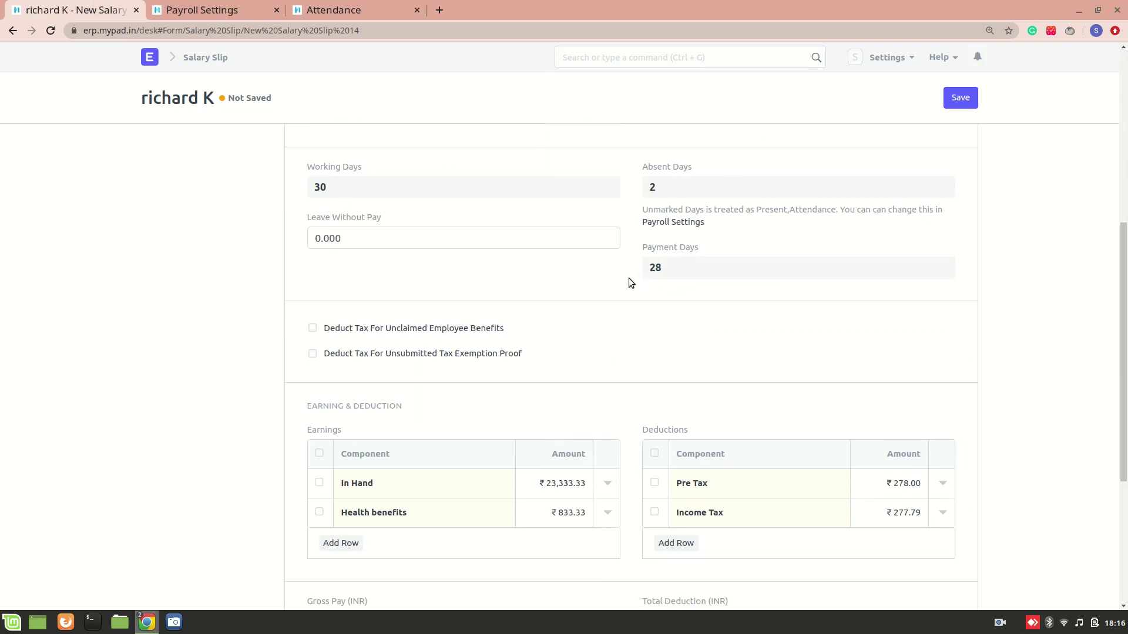
{"action": "scroll", "coordinate": [629, 278], "scroll_direction": "down", "scroll_amount": 2}
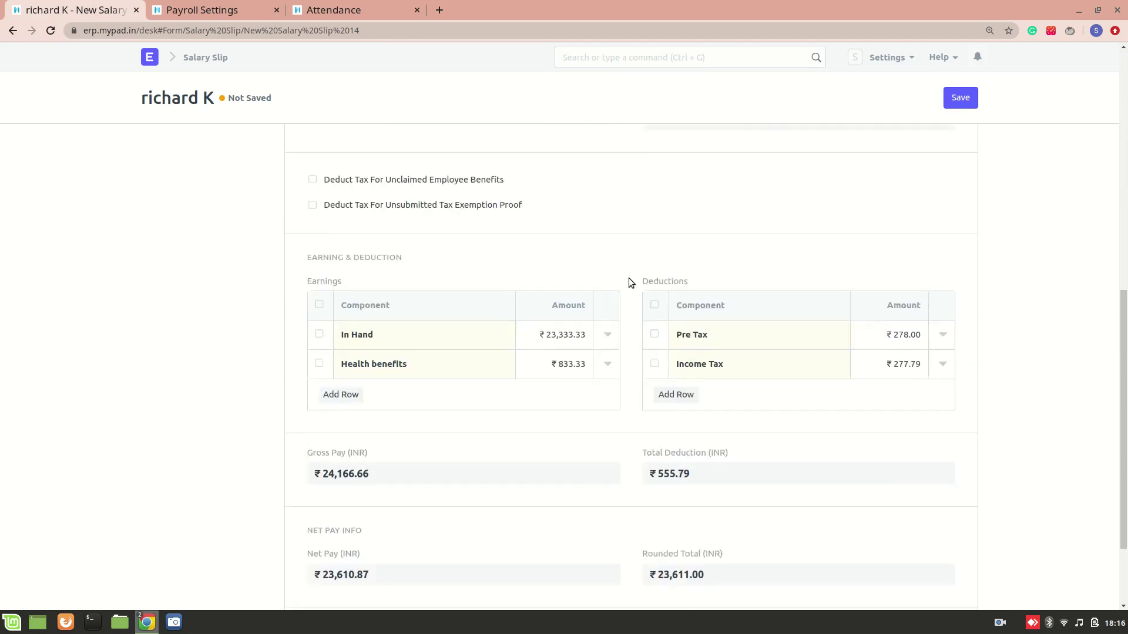
{"action": "scroll", "coordinate": [629, 279], "scroll_direction": "up", "scroll_amount": 4}
{"action": "scroll", "coordinate": [629, 278], "scroll_direction": "down", "scroll_amount": 4}
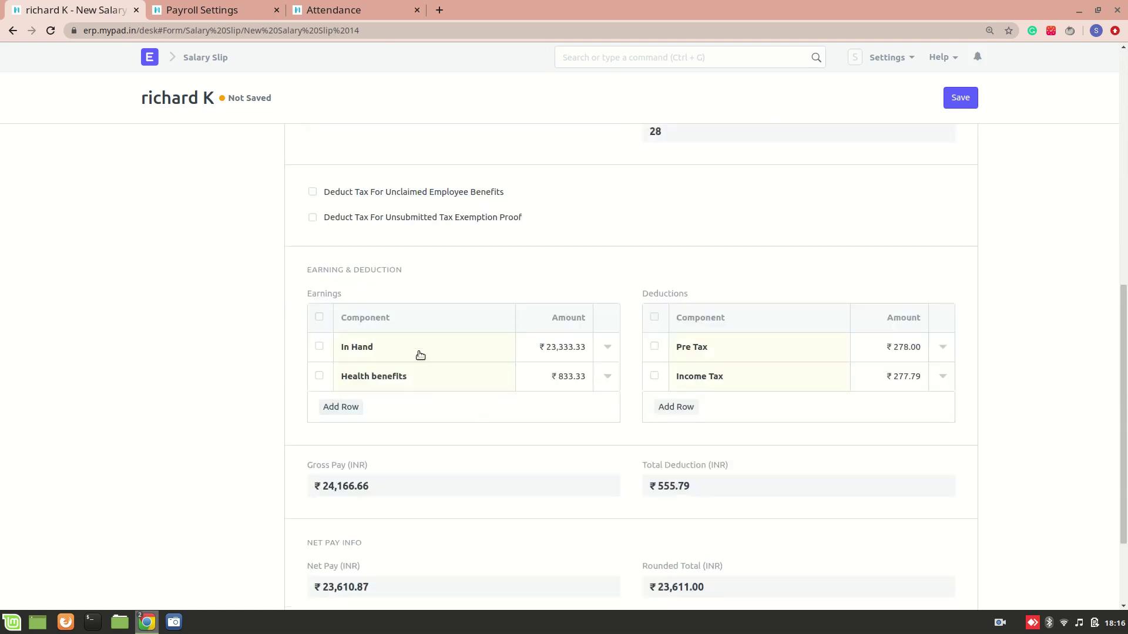
{"action": "left_click", "coordinate": [609, 348]}
{"action": "left_click", "coordinate": [493, 470]}
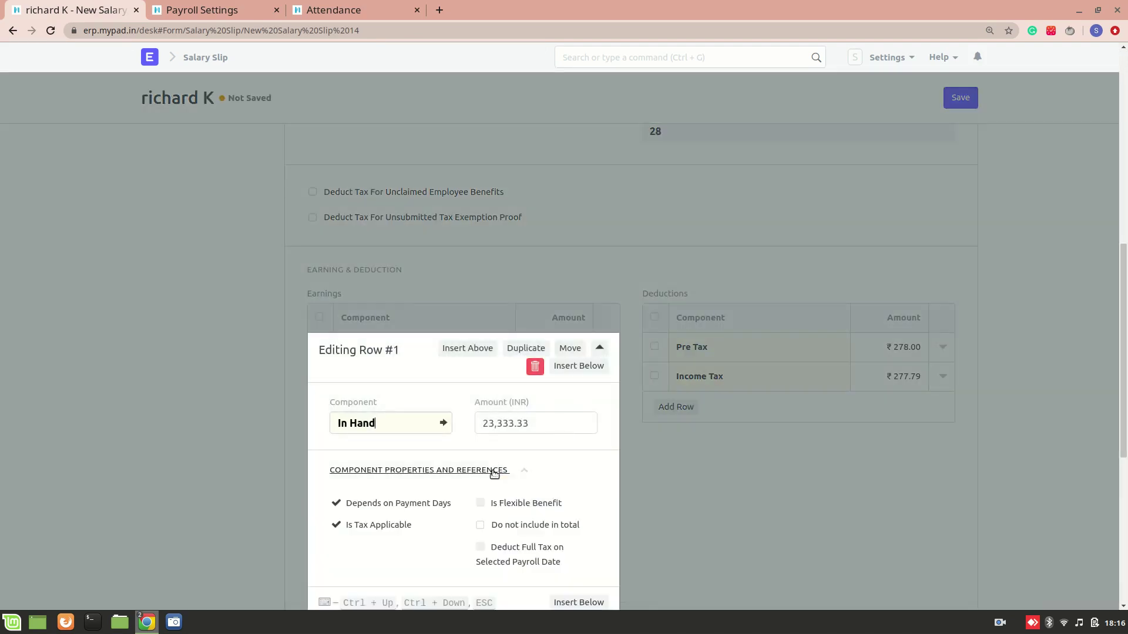
{"action": "scroll", "coordinate": [494, 474], "scroll_direction": "down", "scroll_amount": 4}
{"action": "scroll", "coordinate": [494, 474], "scroll_direction": "up", "scroll_amount": 3}
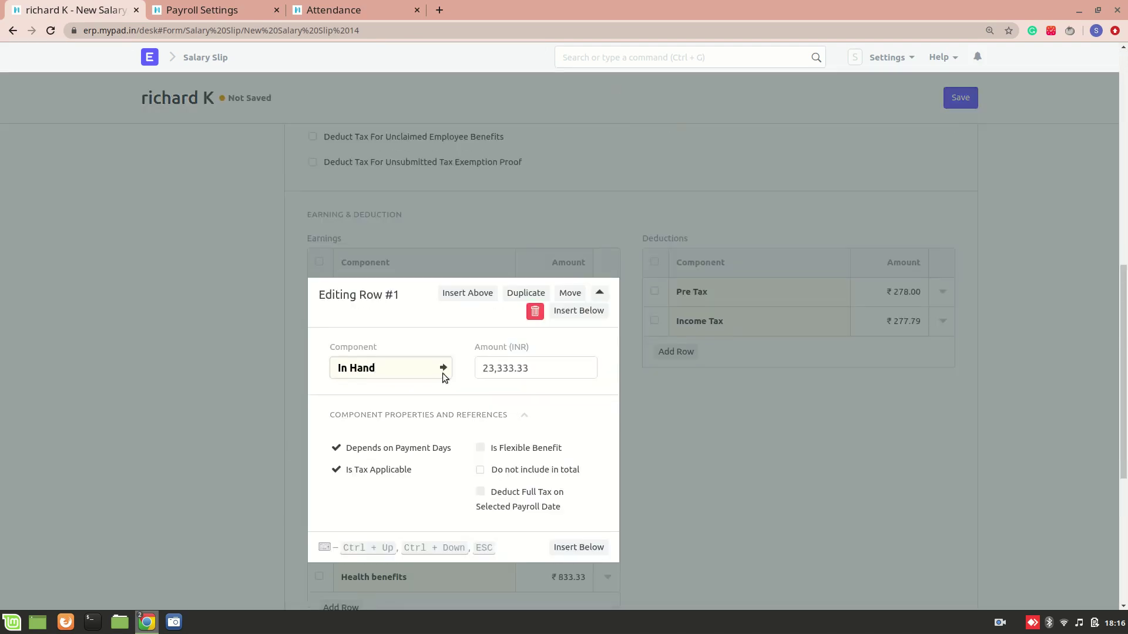
Confirm the In Hand component's formula is a fixed 25,000.00, then return to the salary slip
{"action": "left_click", "coordinate": [442, 369]}
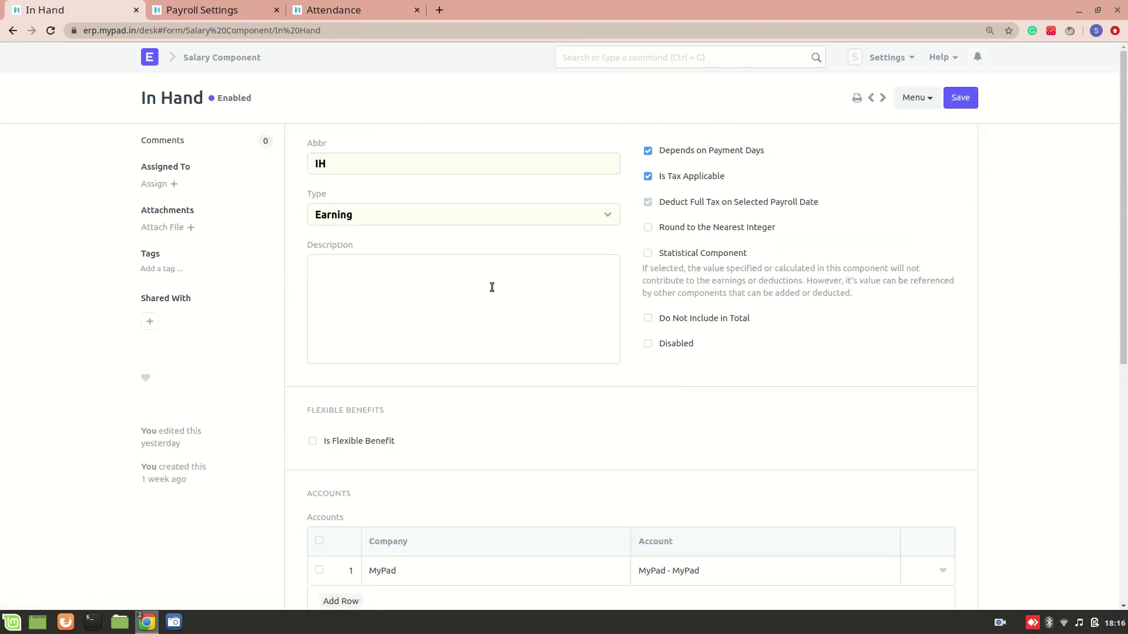
{"action": "scroll", "coordinate": [446, 386], "scroll_direction": "down", "scroll_amount": 3}
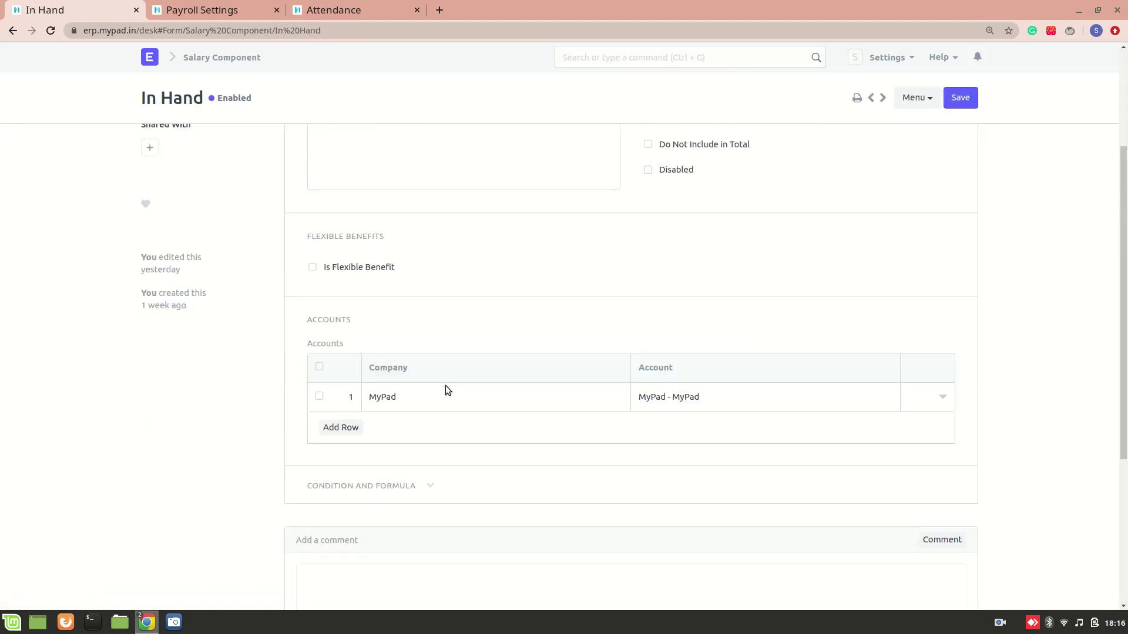
{"action": "left_click", "coordinate": [388, 484]}
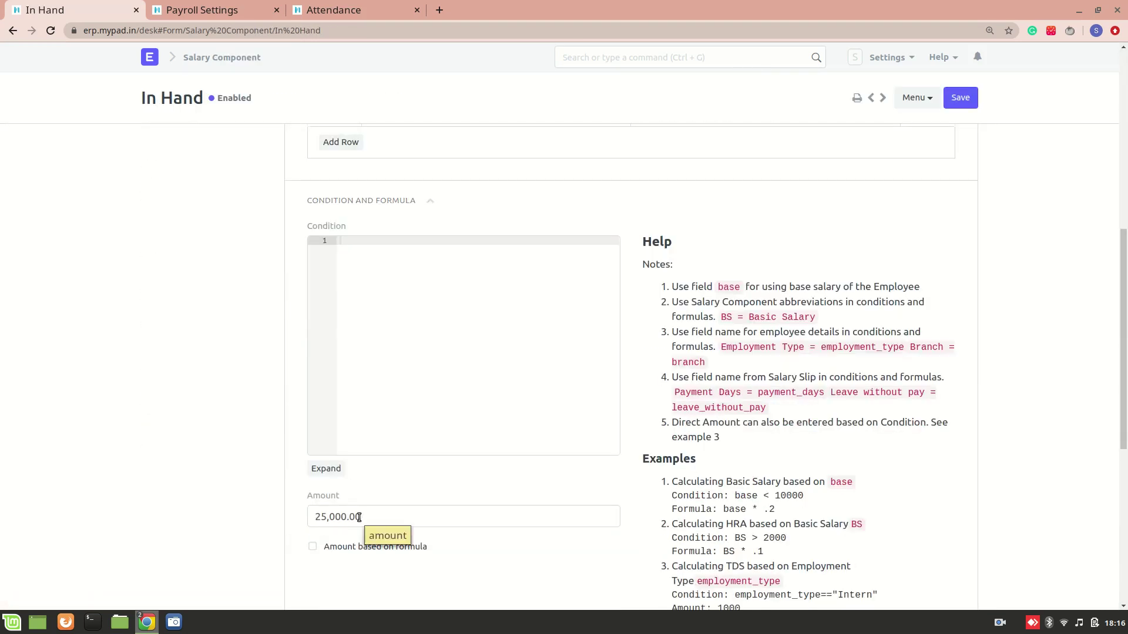
{"action": "left_click", "coordinate": [12, 31]}
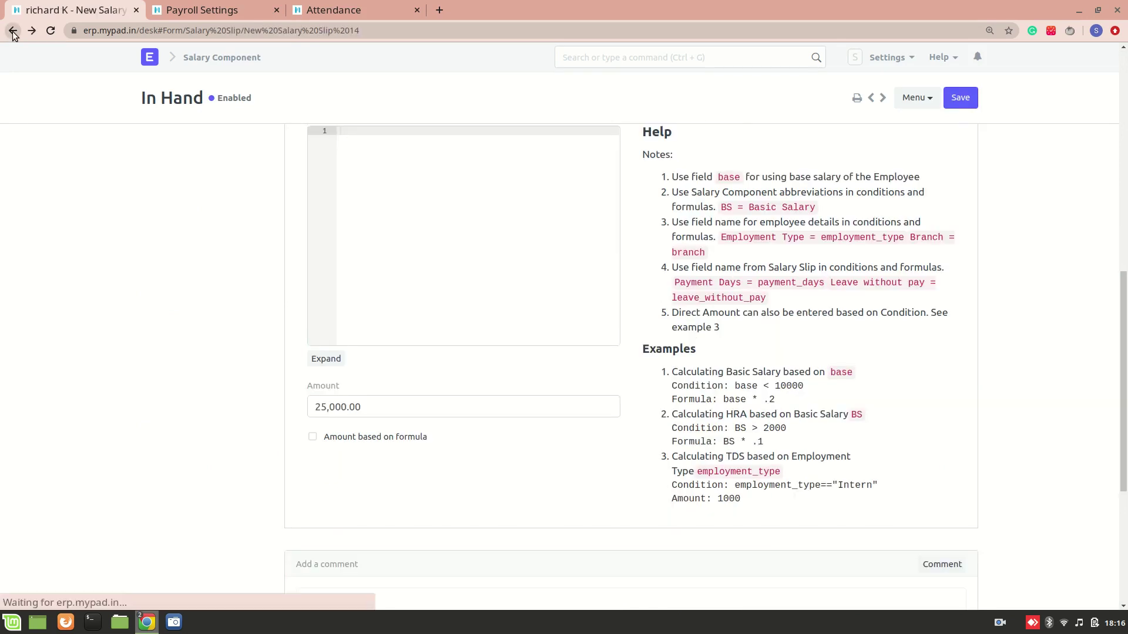
{"action": "scroll", "coordinate": [120, 260], "scroll_direction": "down", "scroll_amount": 6}
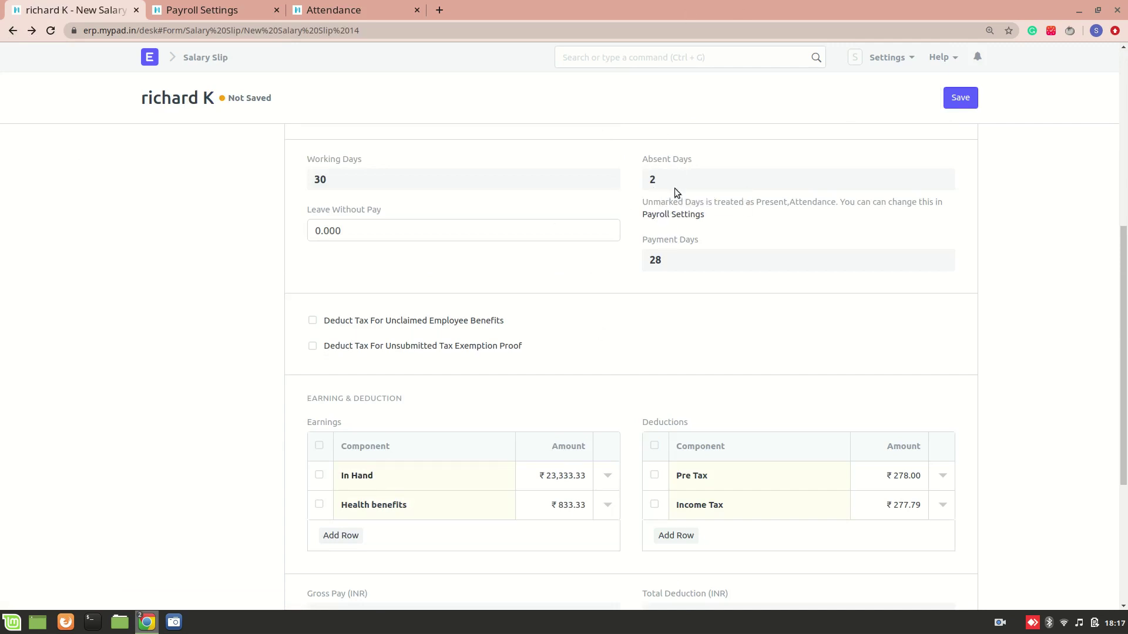
Open the Health benefits salary component from the slip's earnings table
{"action": "scroll", "coordinate": [593, 474], "scroll_direction": "down", "scroll_amount": 3}
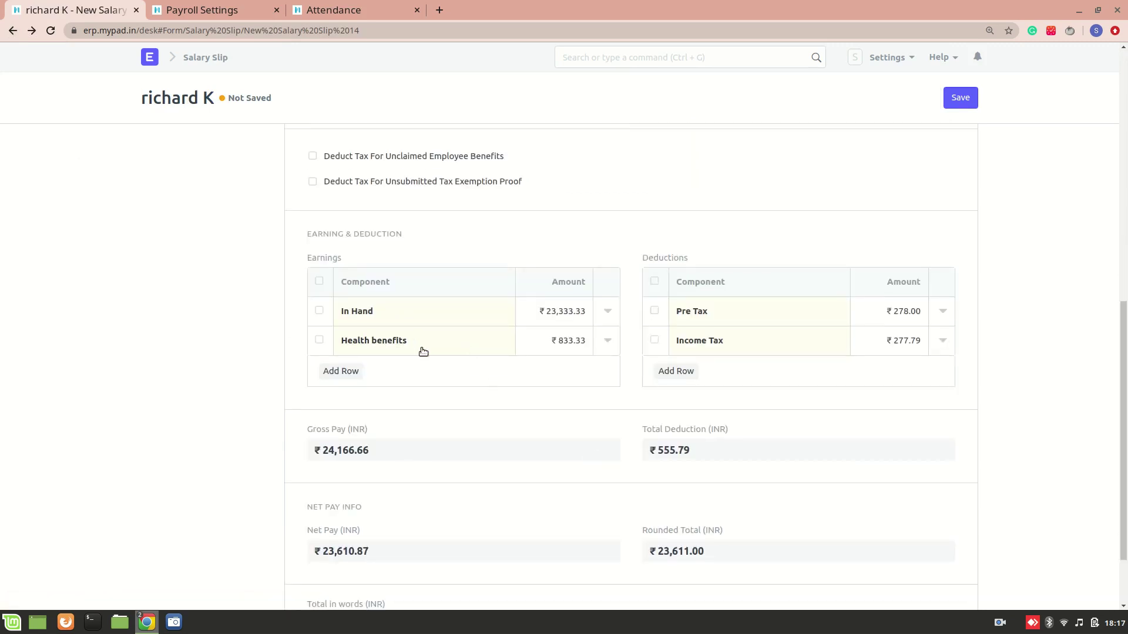
{"action": "left_click", "coordinate": [504, 343]}
{"action": "left_click", "coordinate": [504, 343]}
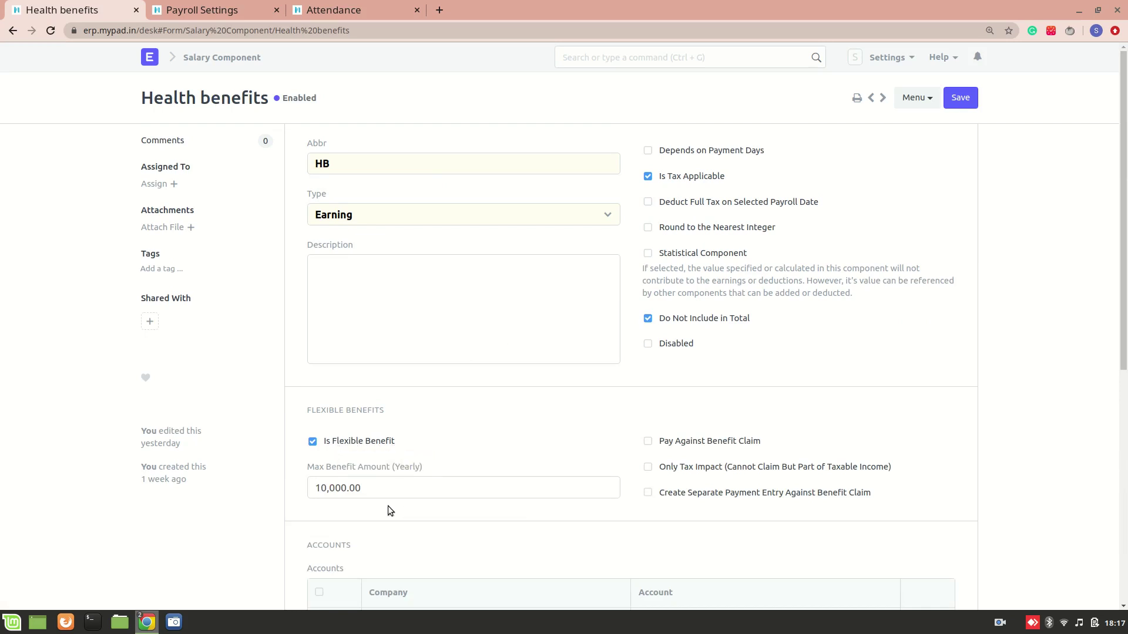
Inspect the Health benefits Max Benefit Amount of 10,000 per year
{"action": "left_click", "coordinate": [316, 491]}
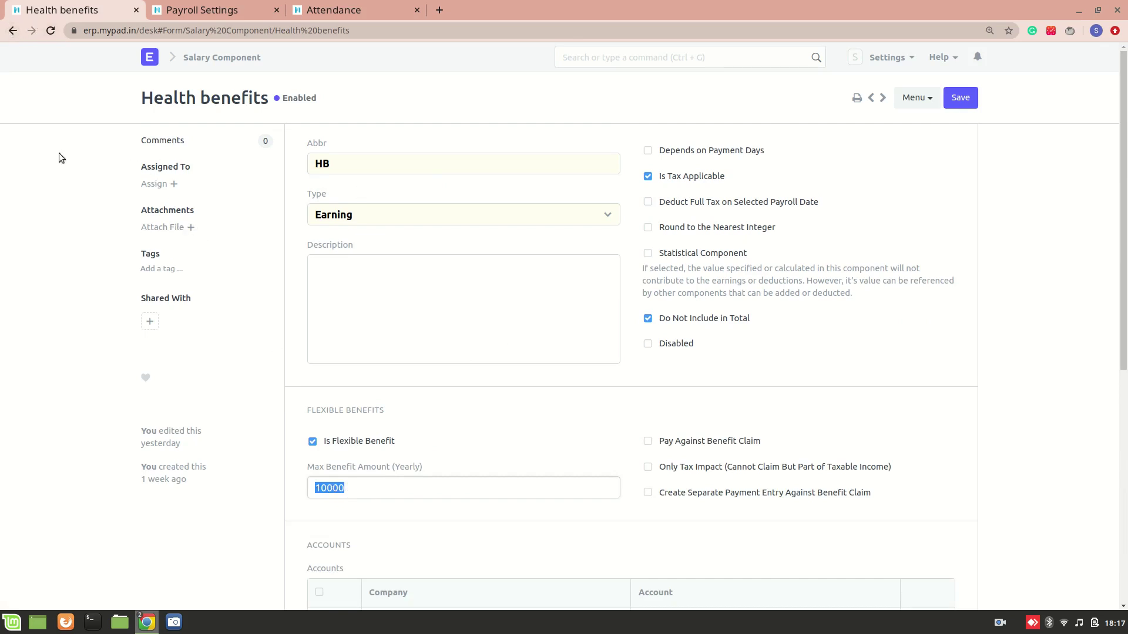
{"action": "left_click", "coordinate": [13, 32]}
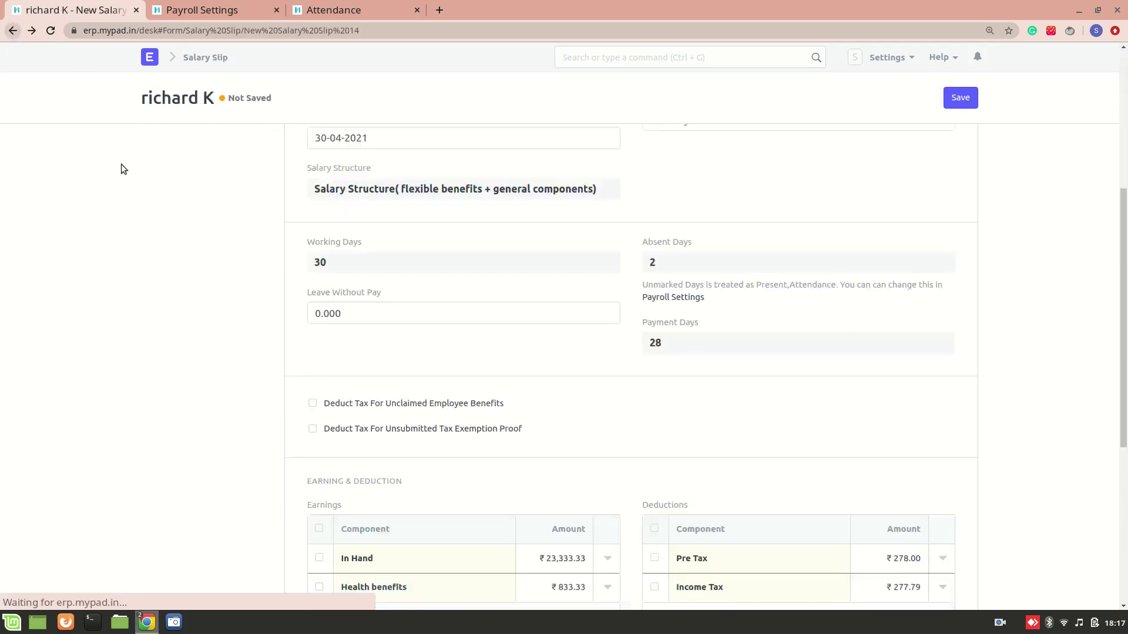
{"action": "scroll", "coordinate": [156, 260], "scroll_direction": "down", "scroll_amount": 5}
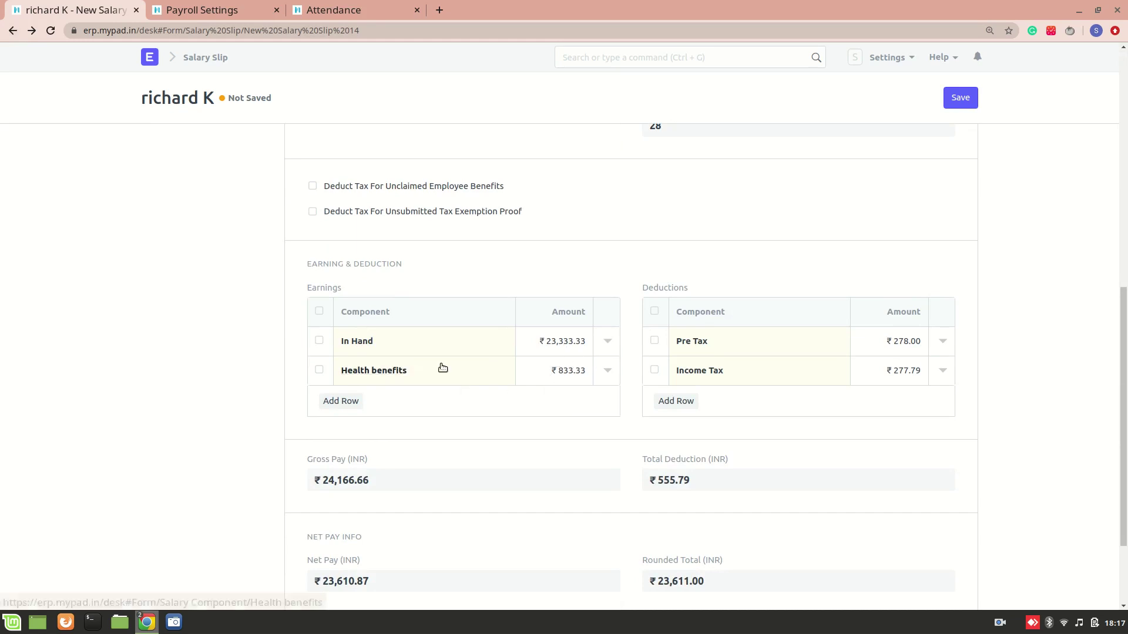
{"action": "scroll", "coordinate": [503, 297], "scroll_direction": "up", "scroll_amount": 10}
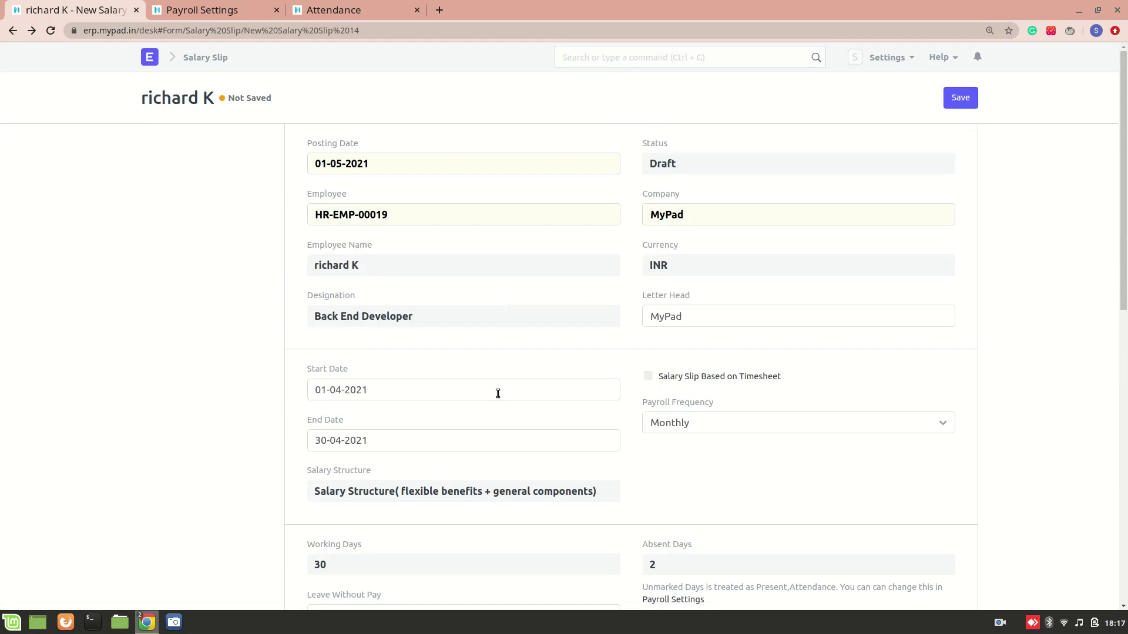
{"action": "scroll", "coordinate": [489, 498], "scroll_direction": "down", "scroll_amount": 1}
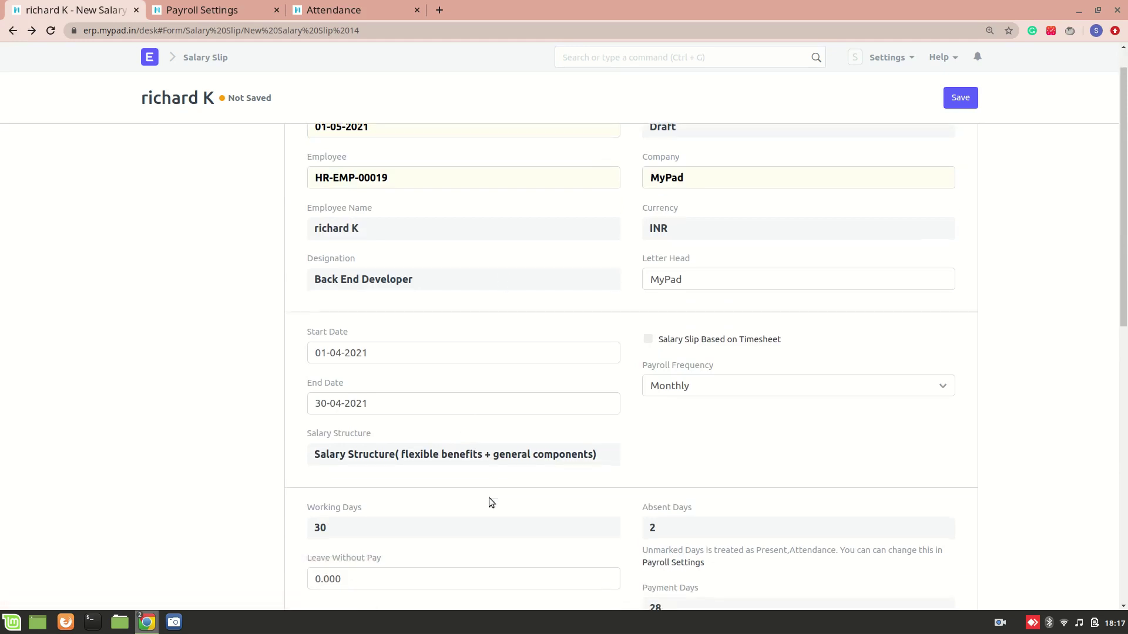
{"action": "scroll", "coordinate": [537, 470], "scroll_direction": "down", "scroll_amount": 5}
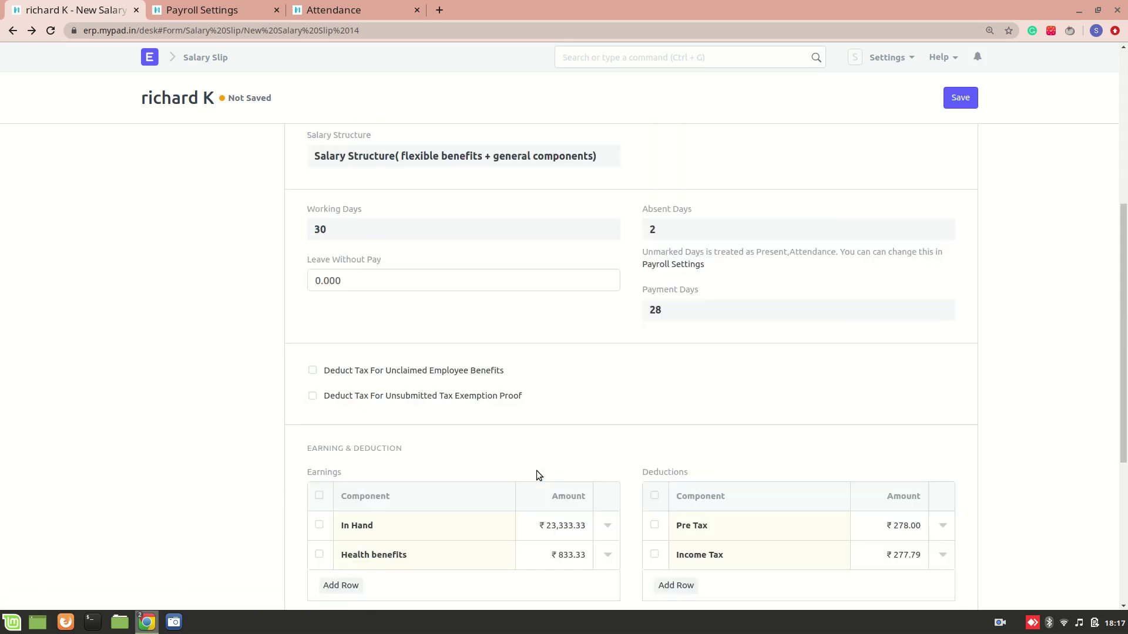
{"action": "scroll", "coordinate": [537, 471], "scroll_direction": "down", "scroll_amount": 5}
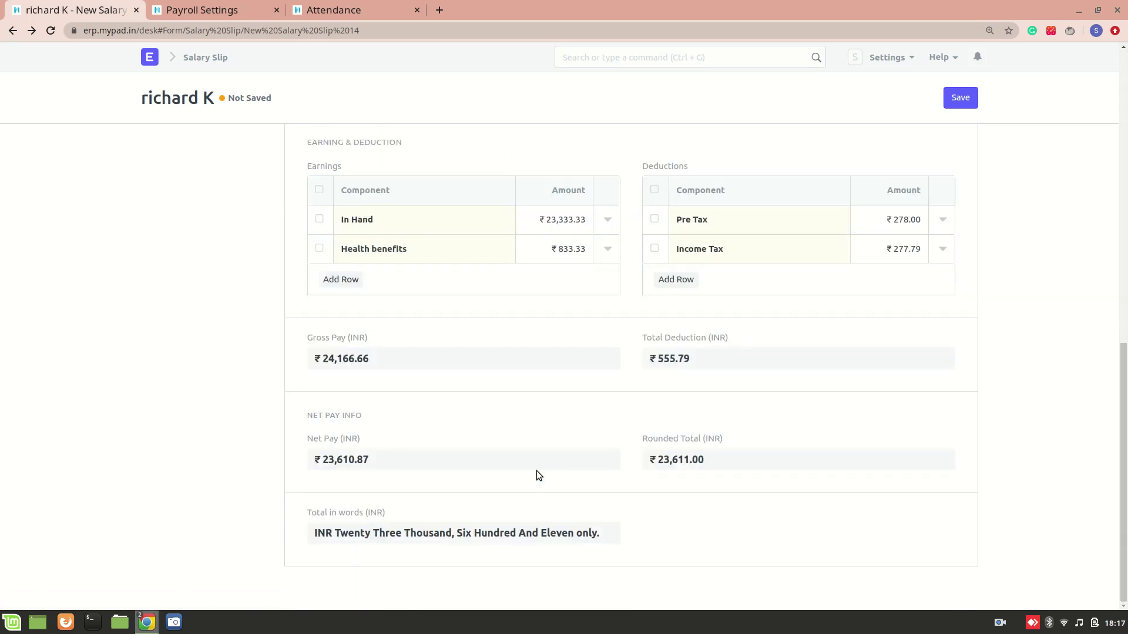
Save the April salary slip (net pay ₹23,610.87) and confirm submitting it
{"action": "left_click", "coordinate": [959, 100]}
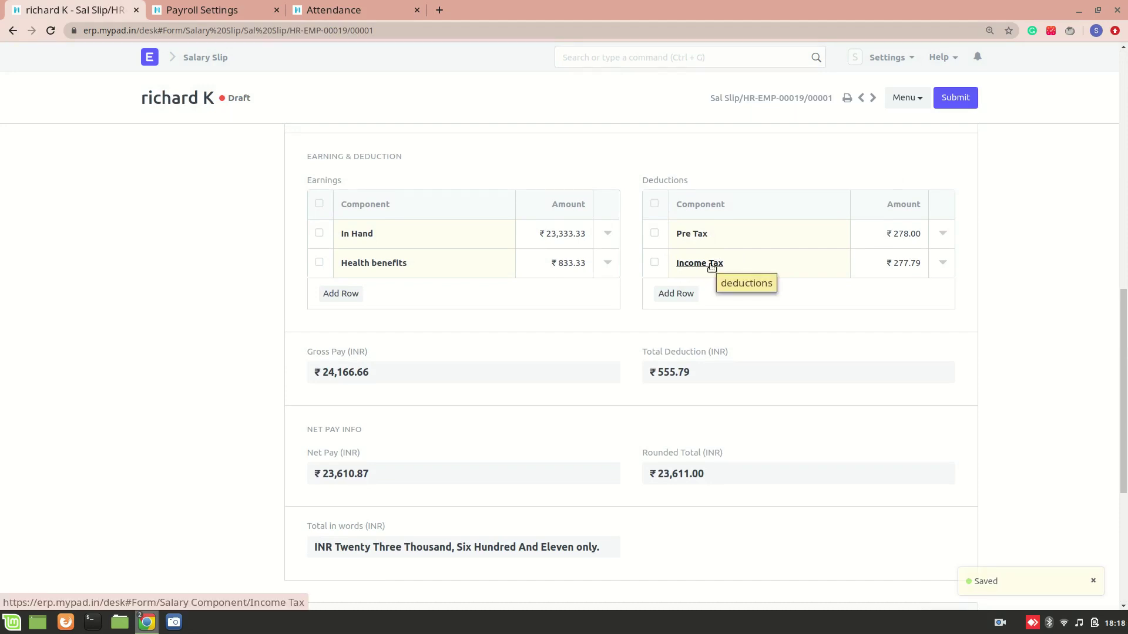
{"action": "scroll", "coordinate": [711, 265], "scroll_direction": "up", "scroll_amount": 3}
{"action": "left_click", "coordinate": [966, 103]}
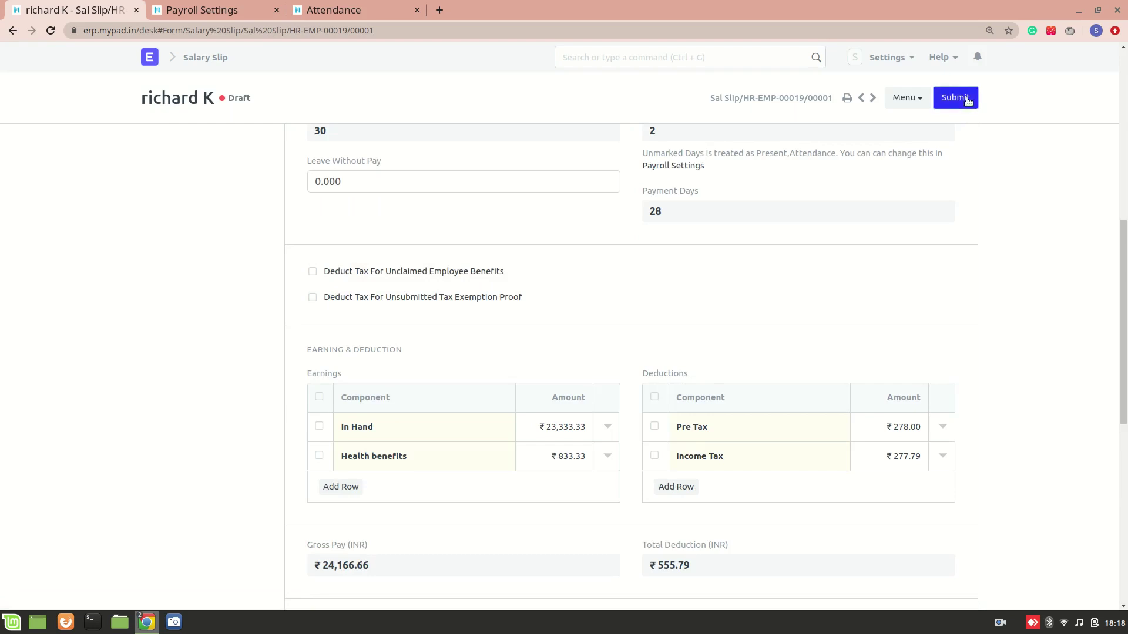
{"action": "left_click", "coordinate": [747, 84]}
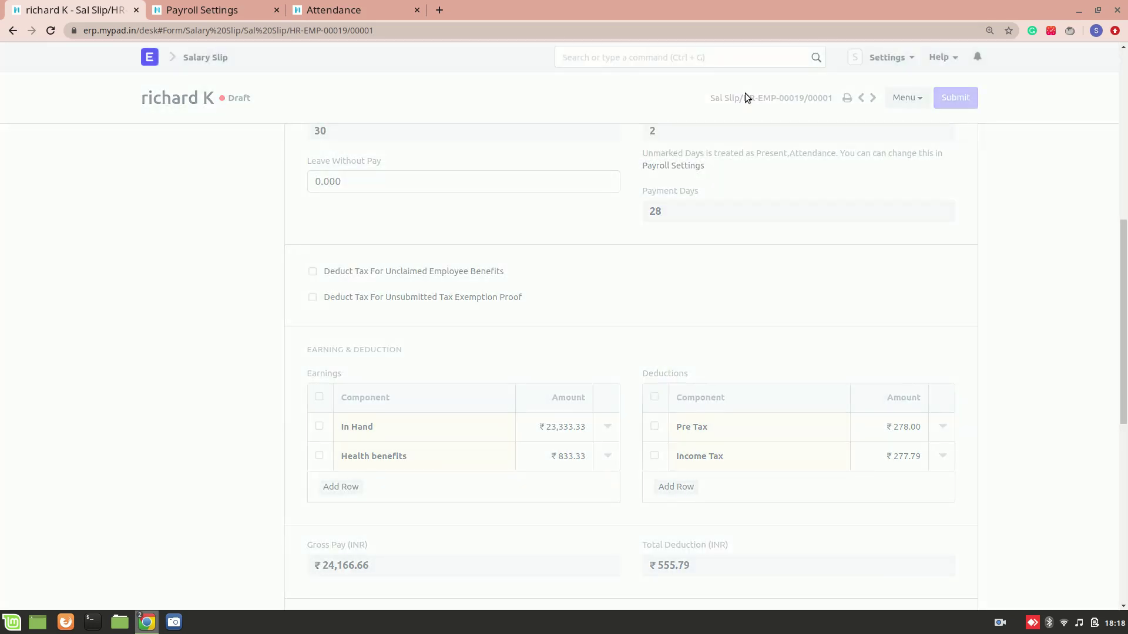